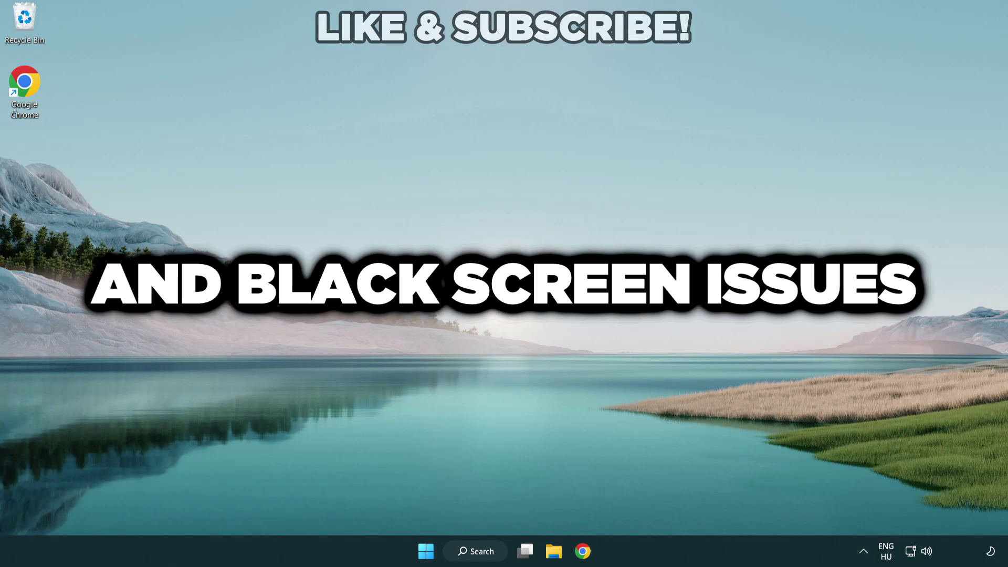
- Open Windows Search from the taskbar to find Device Manager
left_click(481, 551)
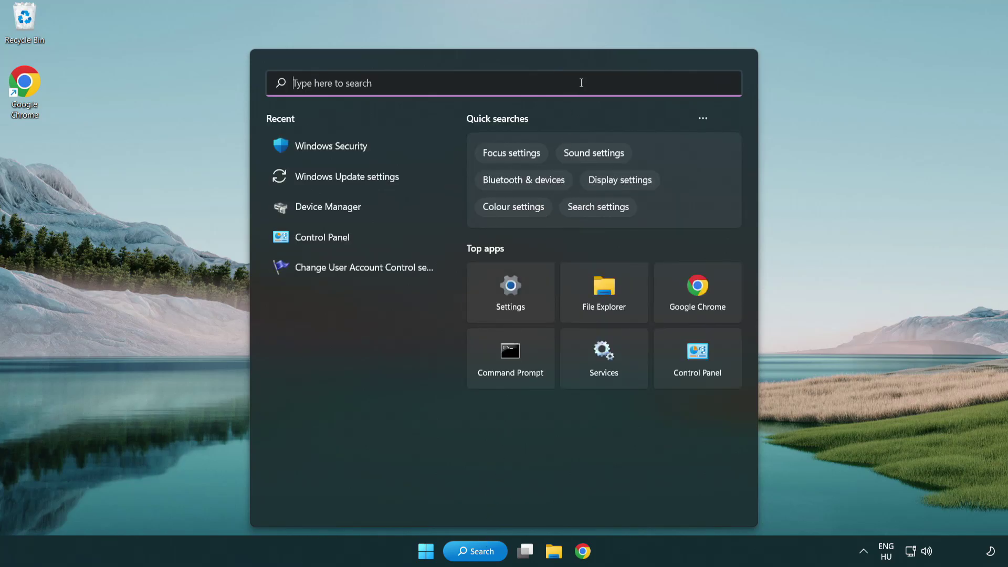
type("devic")
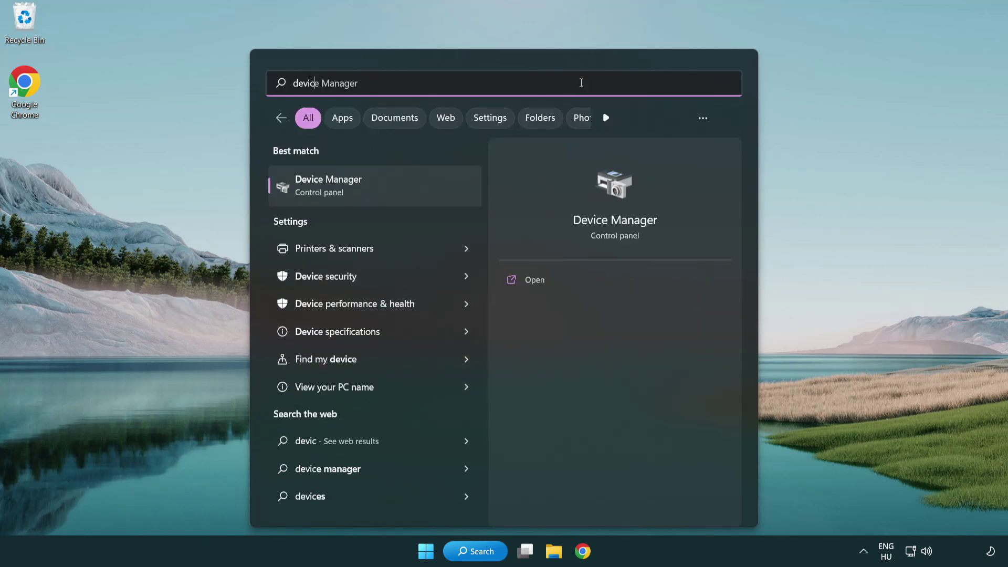
type("e manager")
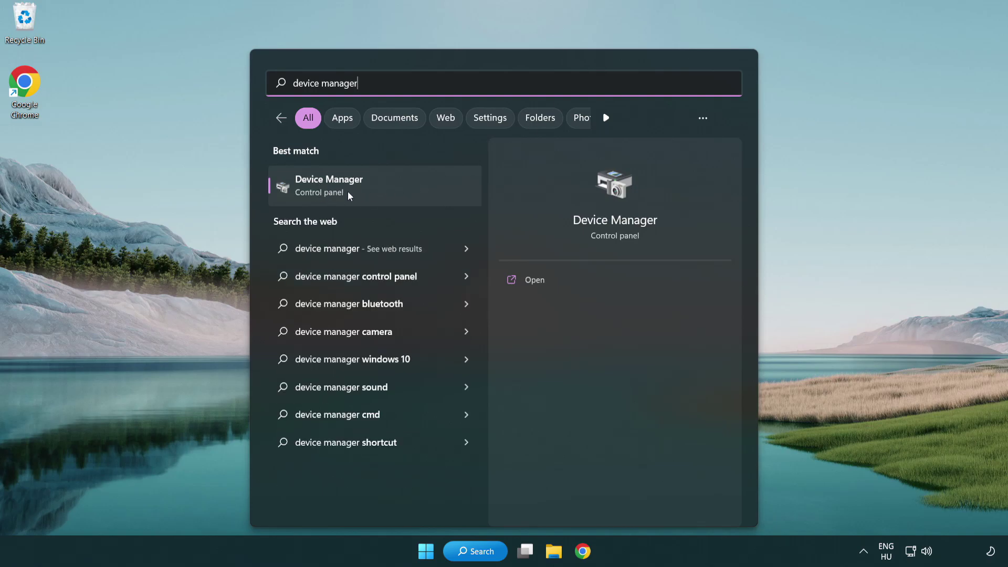
- Launch Device Manager, expand Display adapters and open the VMware SVGA 3D adapter's context menu
left_click(403, 194)
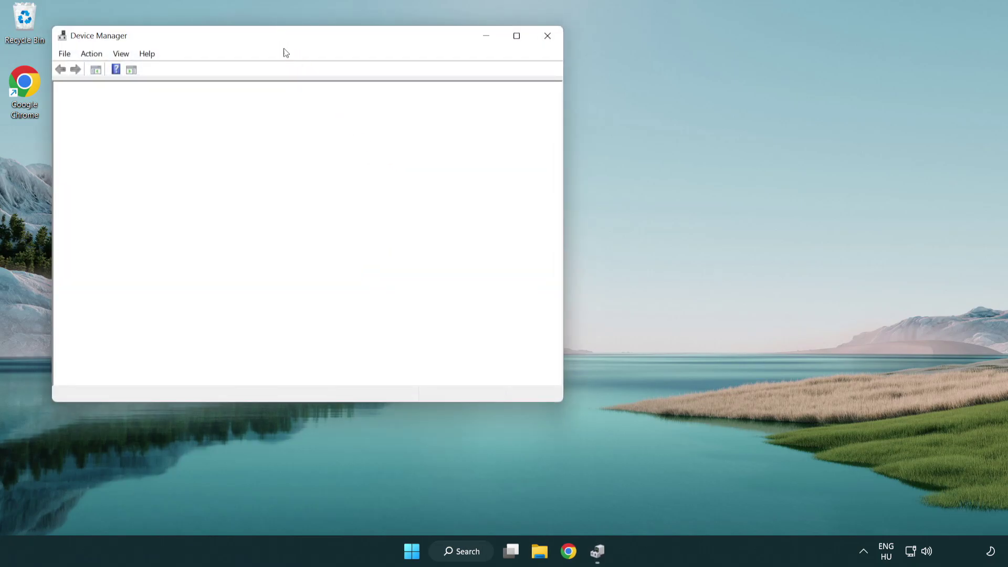
left_click_drag(274, 40, 443, 102)
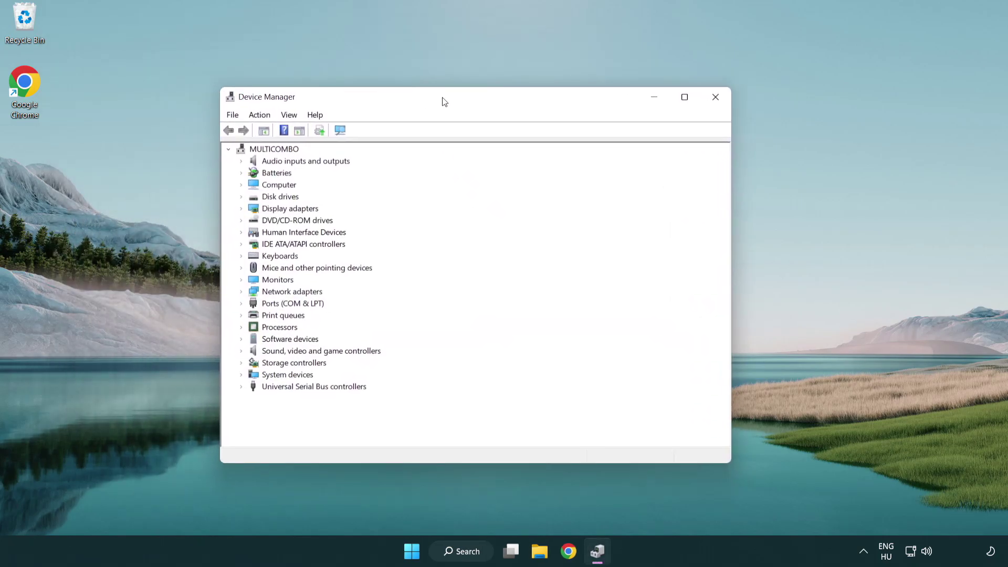
left_click(278, 210)
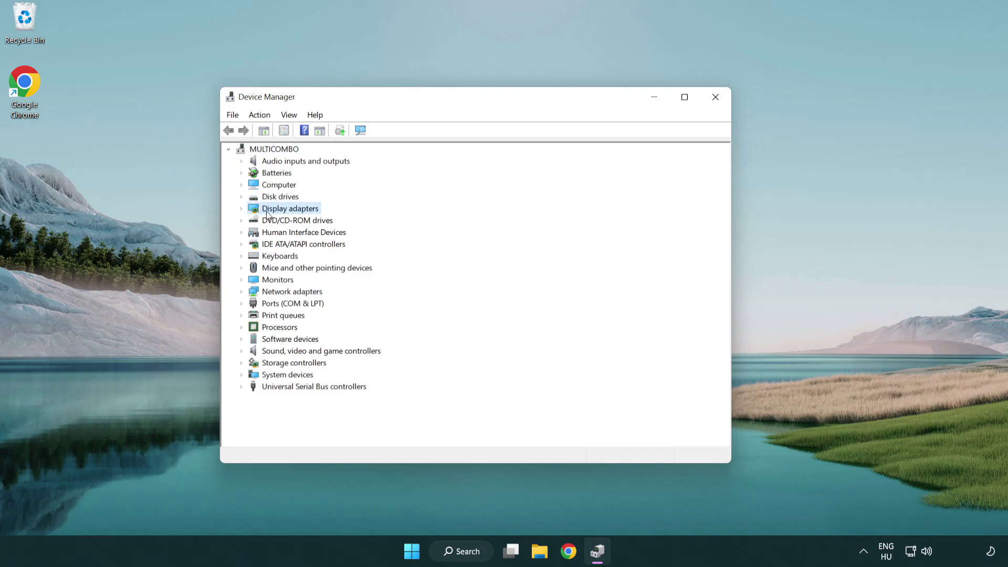
left_click(241, 209)
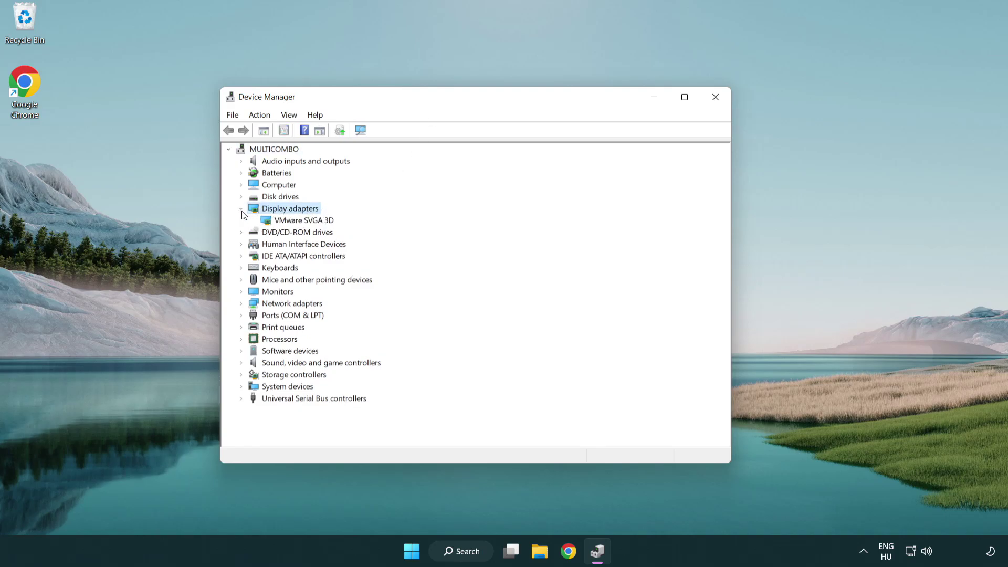
left_click(299, 228)
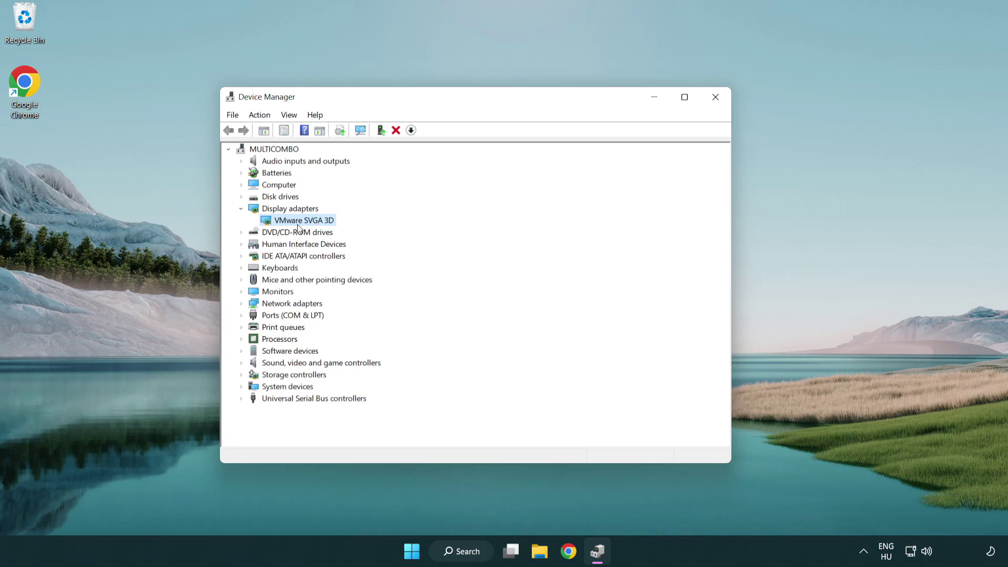
right_click(299, 228)
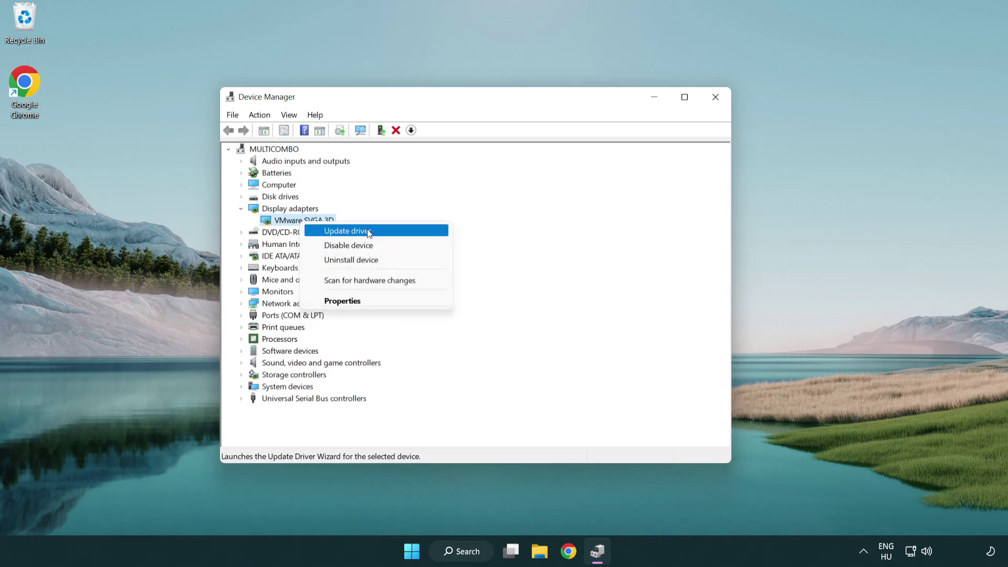
- Search automatically for a VMware SVGA 3D driver; the best driver is already installed
left_click(397, 230)
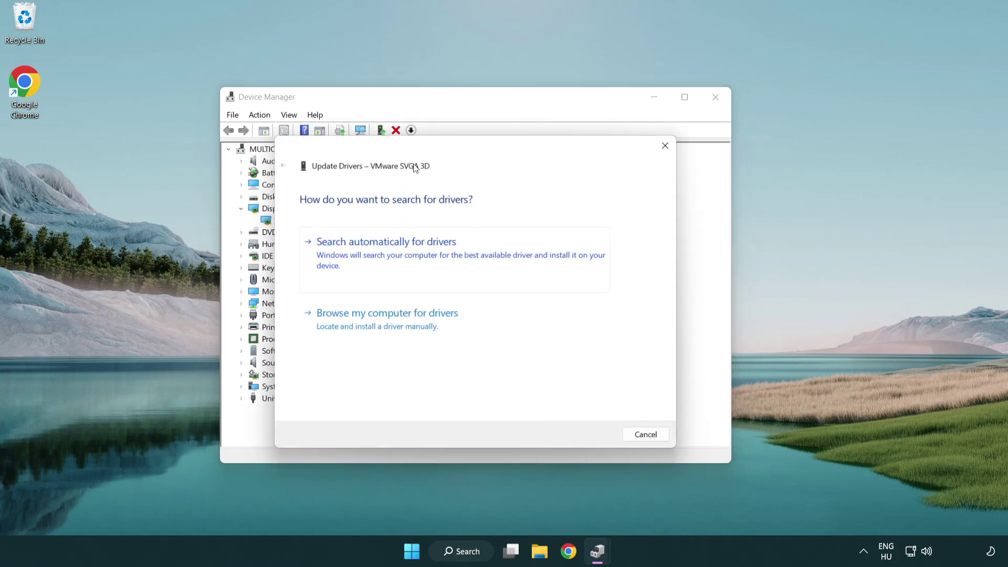
left_click_drag(428, 153, 447, 147)
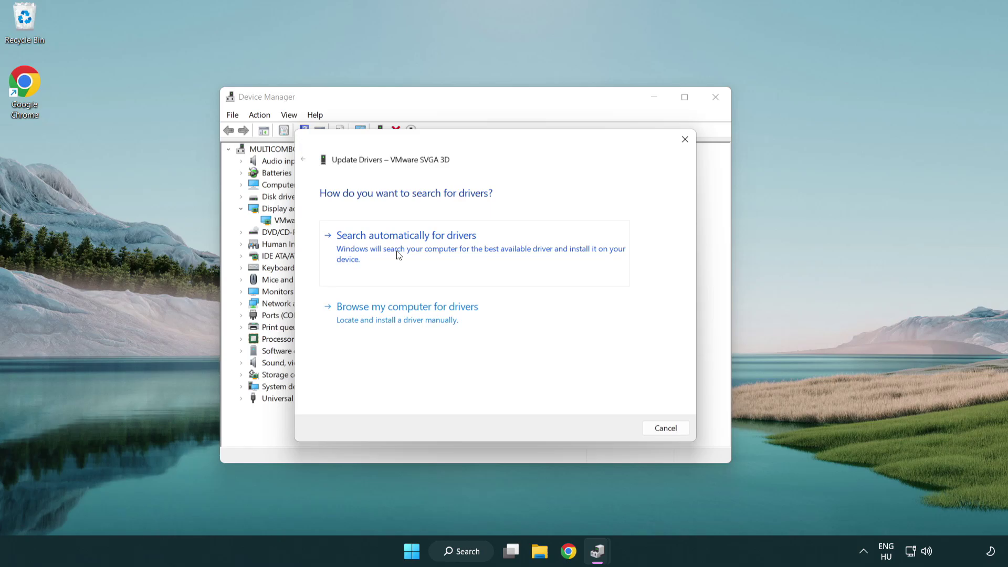
left_click(442, 247)
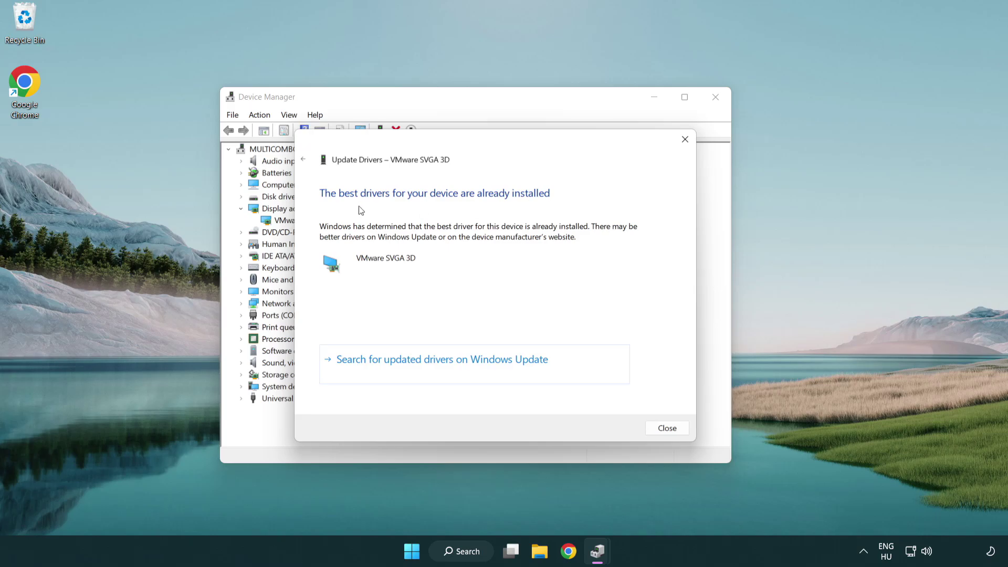
left_click(668, 429)
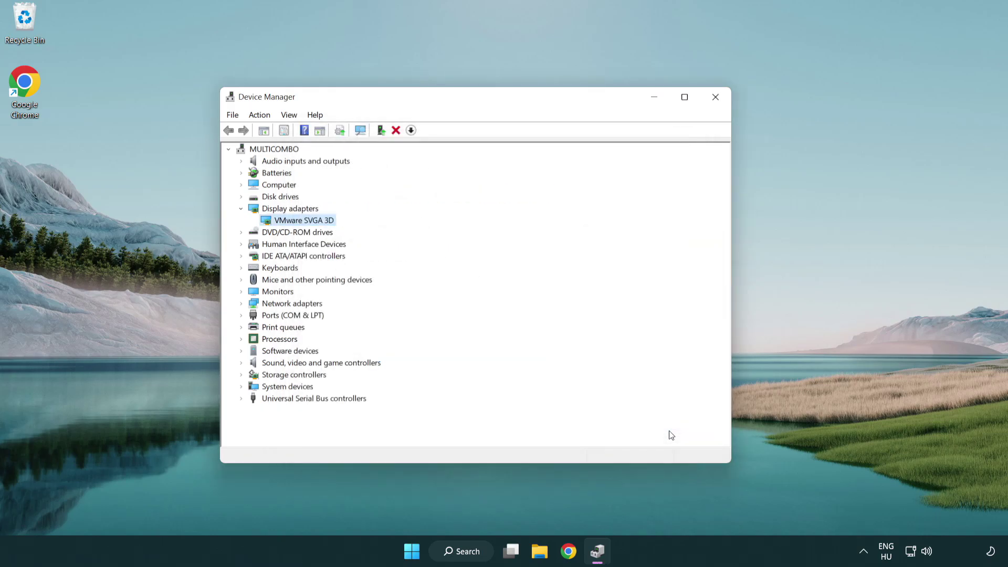
- Close Device Manager and open Windows Update settings by searching 'update'
left_click(716, 98)
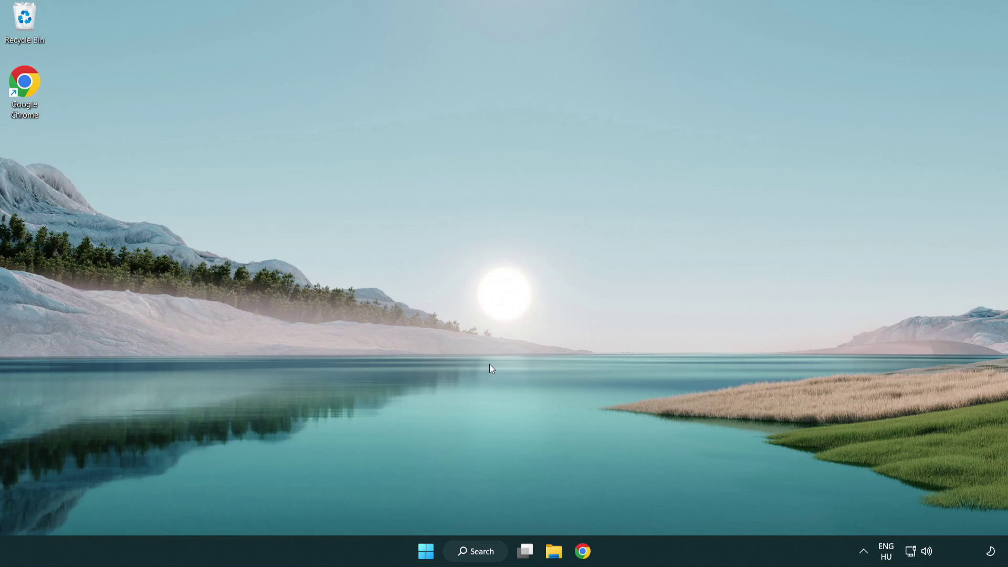
left_click(476, 552)
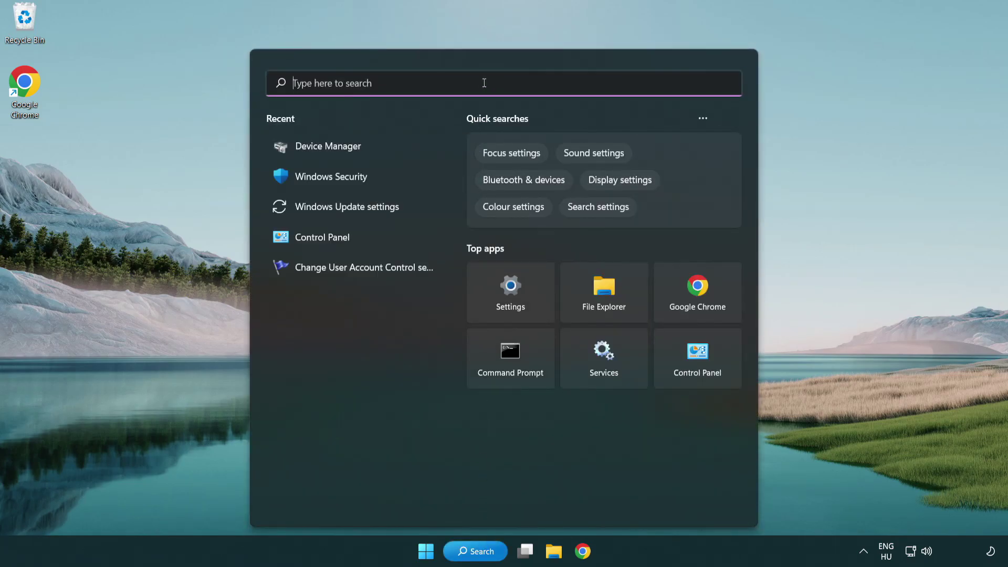
type("update")
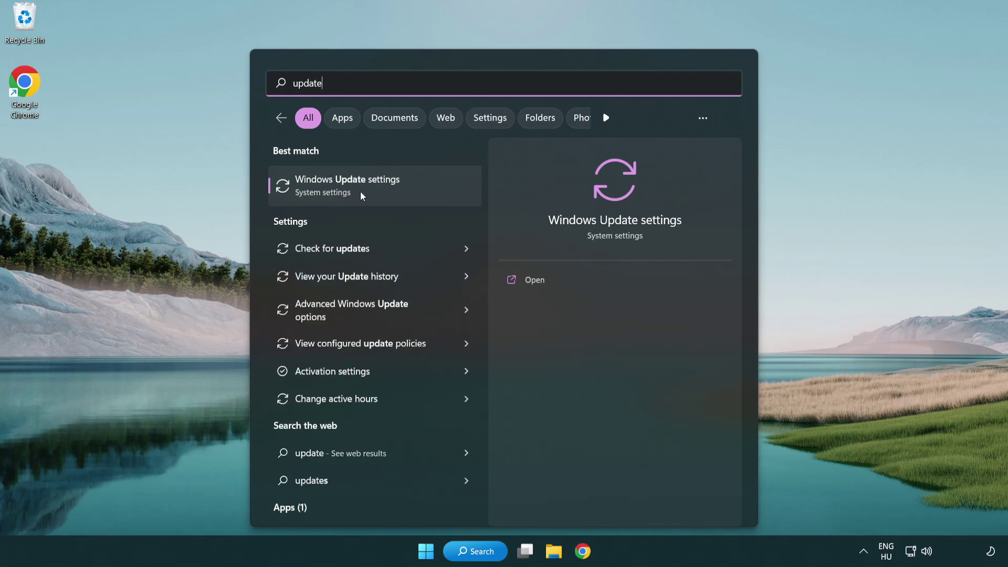
left_click(393, 190)
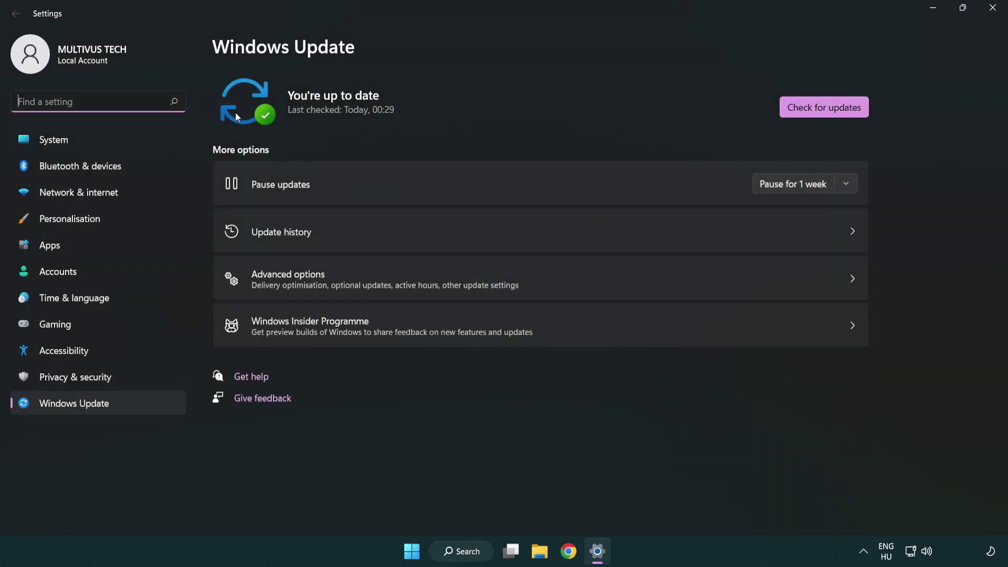
- Run a Windows Update check, which reports up to date, then close Settings
left_click(845, 112)
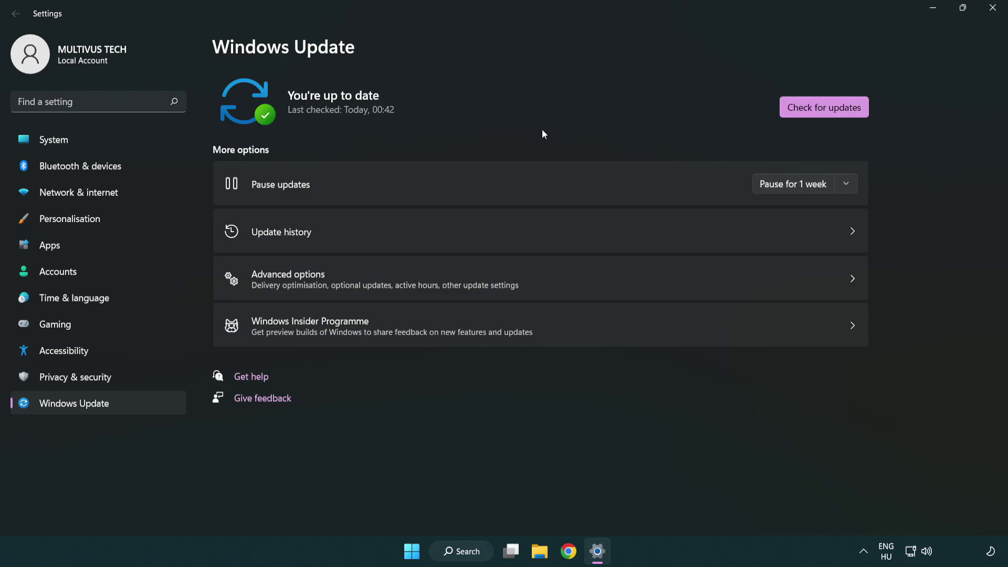
left_click(989, 11)
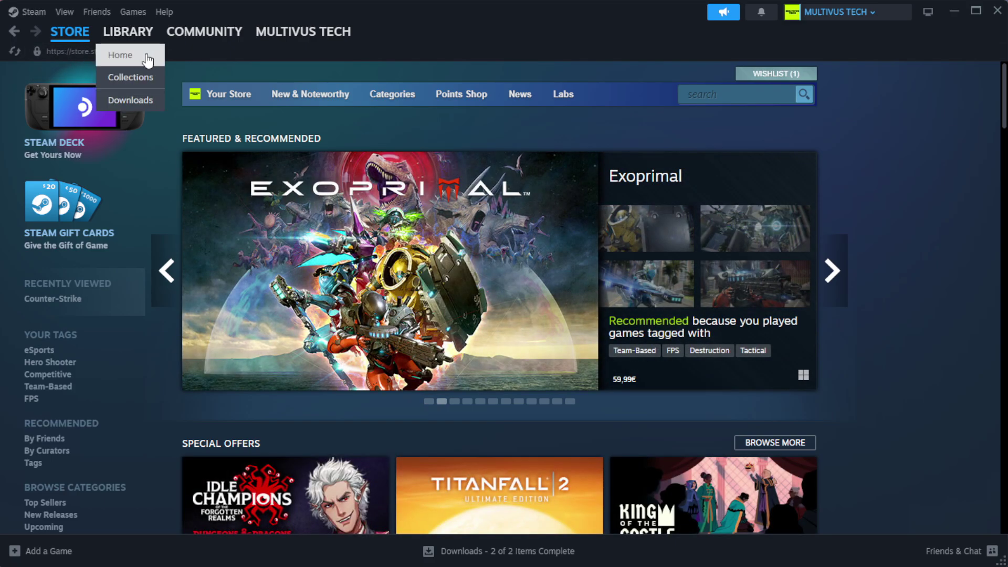
- Switch to the Steam Library and open the context menu for YOUR NOT WORKING GAME
left_click(146, 56)
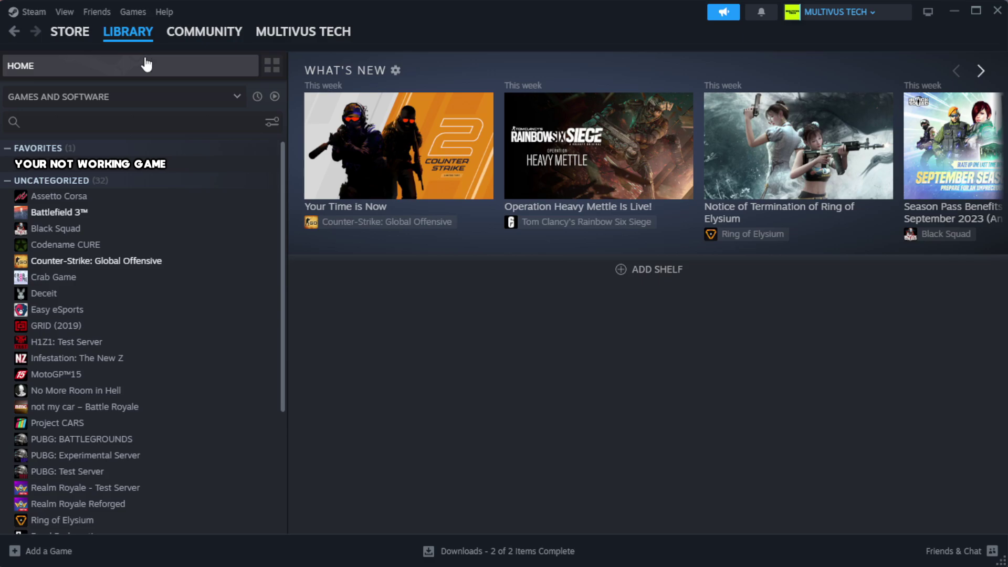
right_click(248, 172)
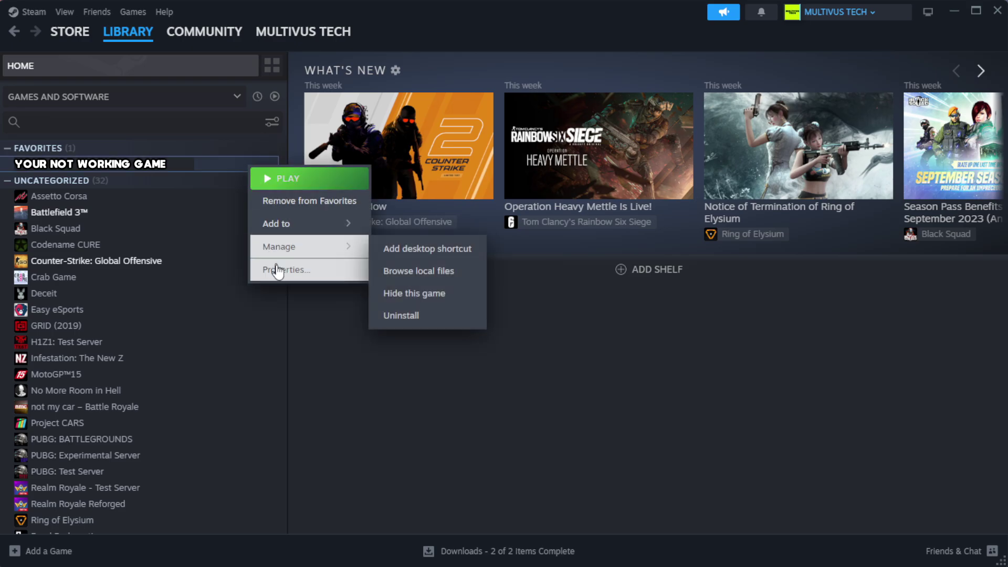
- Verify the integrity of the game's installed files in Properties; all 1039 files validate
left_click(313, 273)
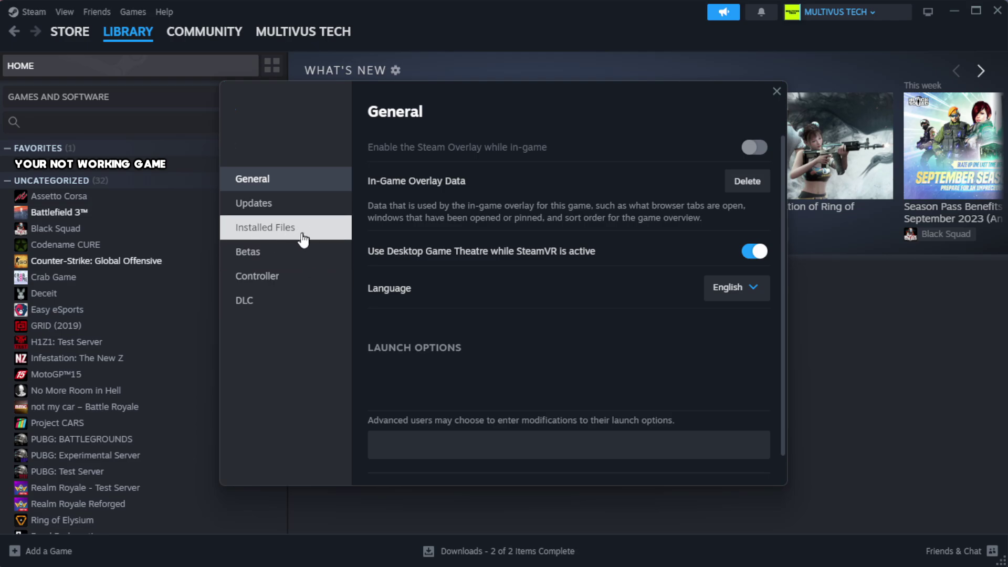
left_click(331, 239)
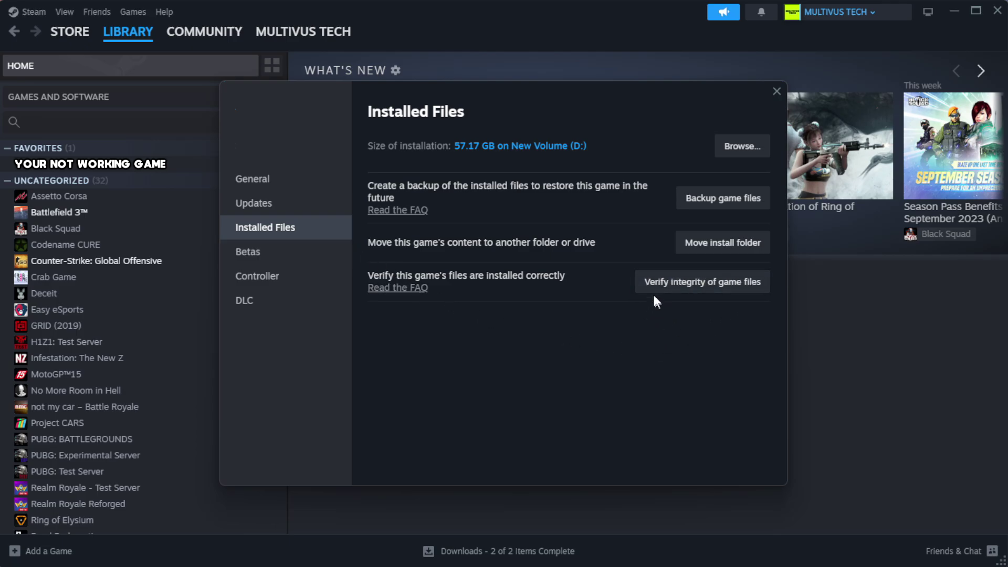
left_click(708, 288)
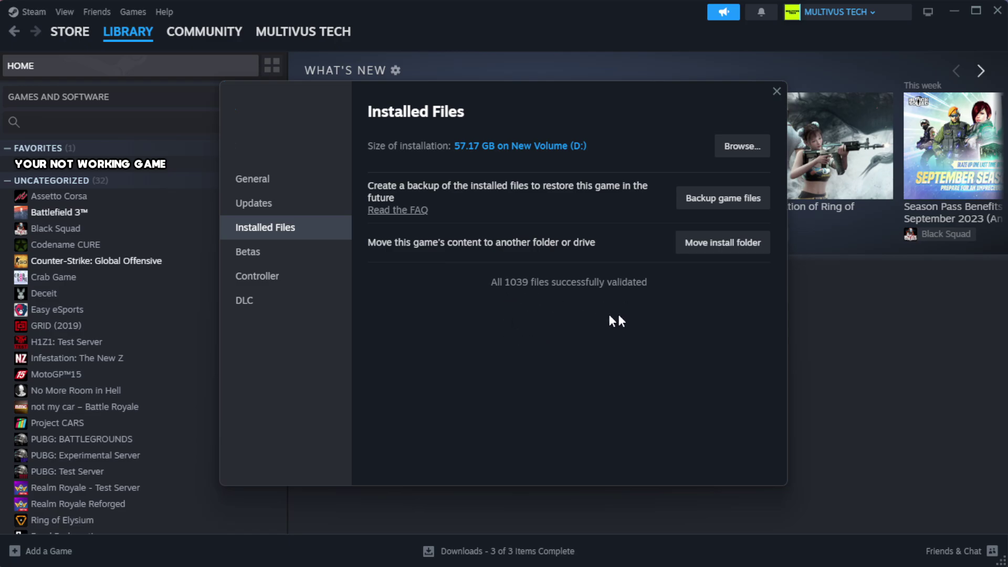
- Open the game's install folder and bring up the context menu on its shortcut
left_click(740, 155)
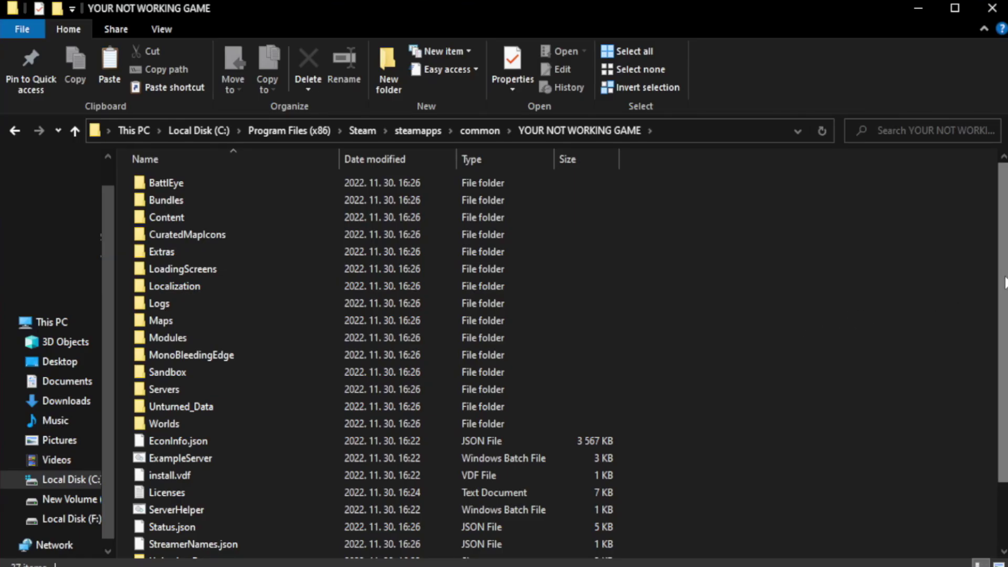
left_click_drag(1004, 314, 1006, 375)
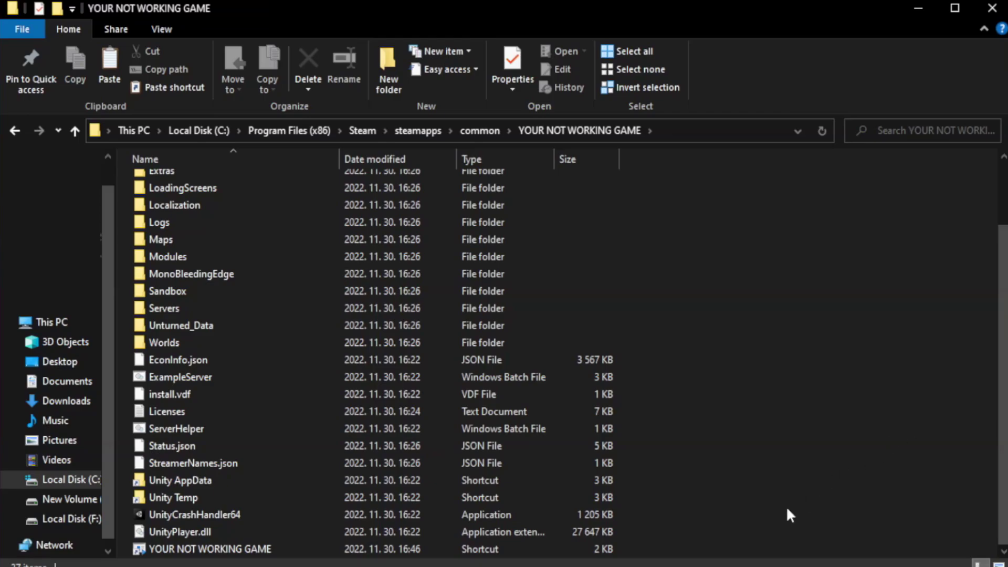
left_click(366, 551)
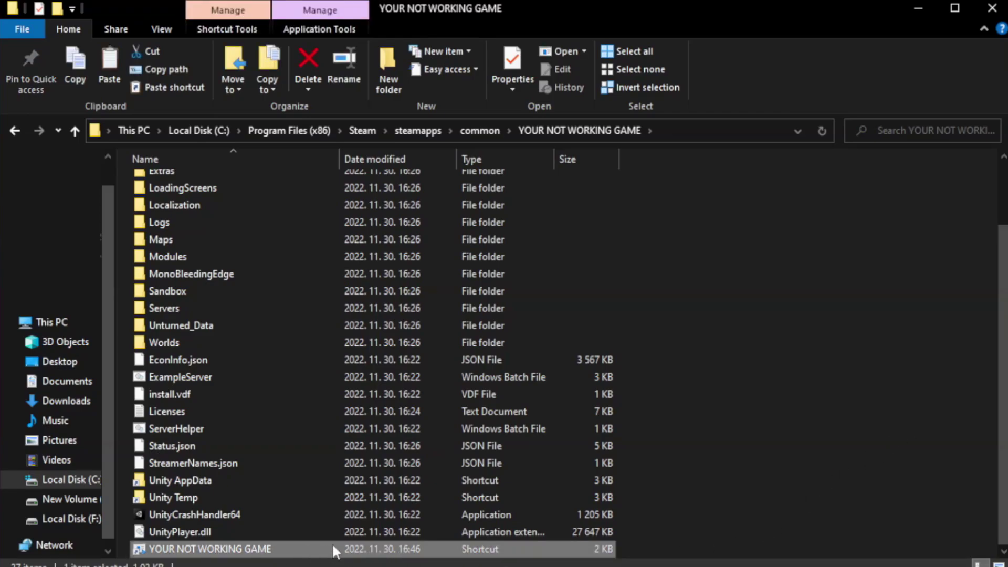
right_click(337, 549)
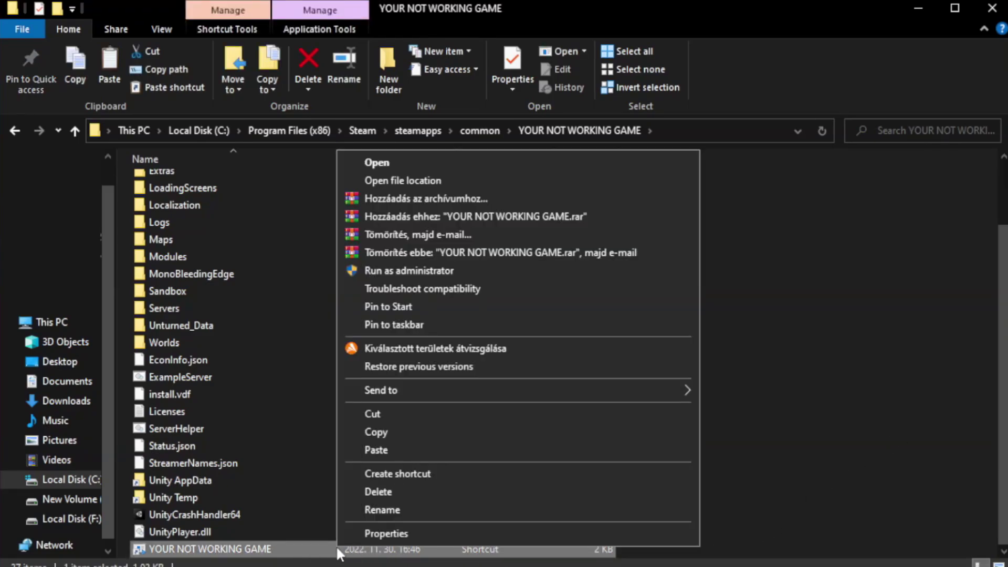
- Give the shortcut Windows 8 compatibility mode, administrator rights and no fullscreen optimizations
left_click(513, 538)
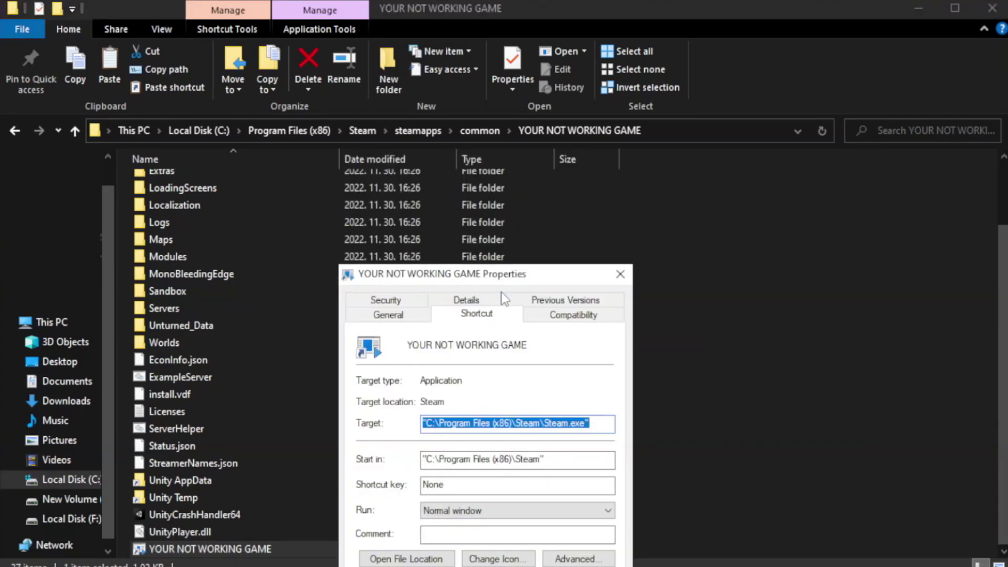
left_click_drag(507, 279, 506, 103)
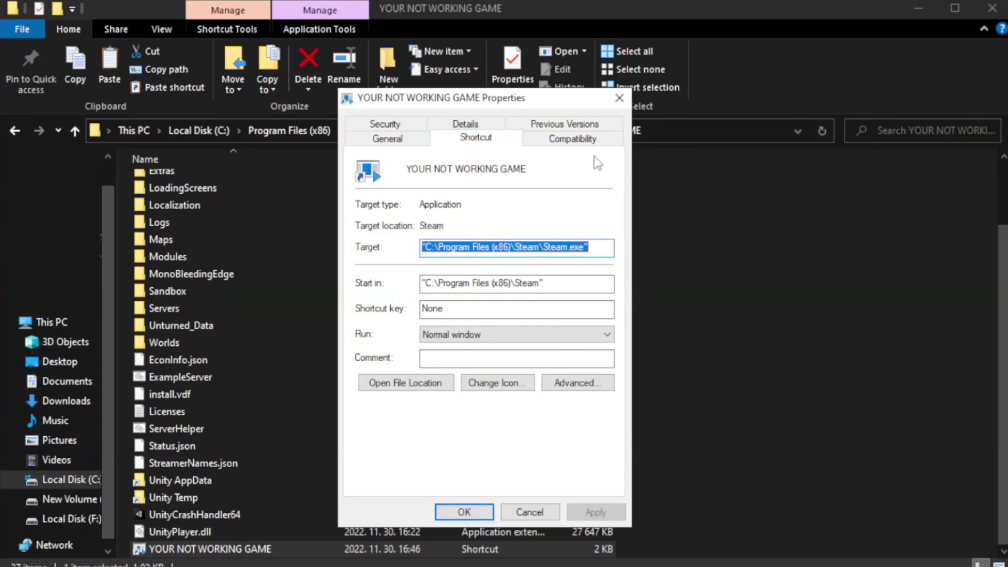
left_click(567, 141)
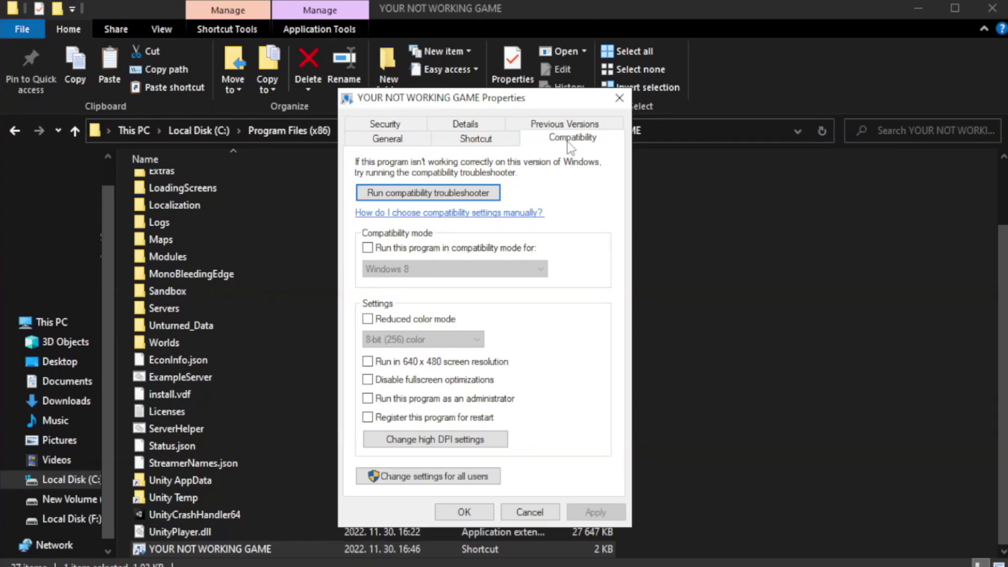
left_click(400, 251)
left_click(429, 267)
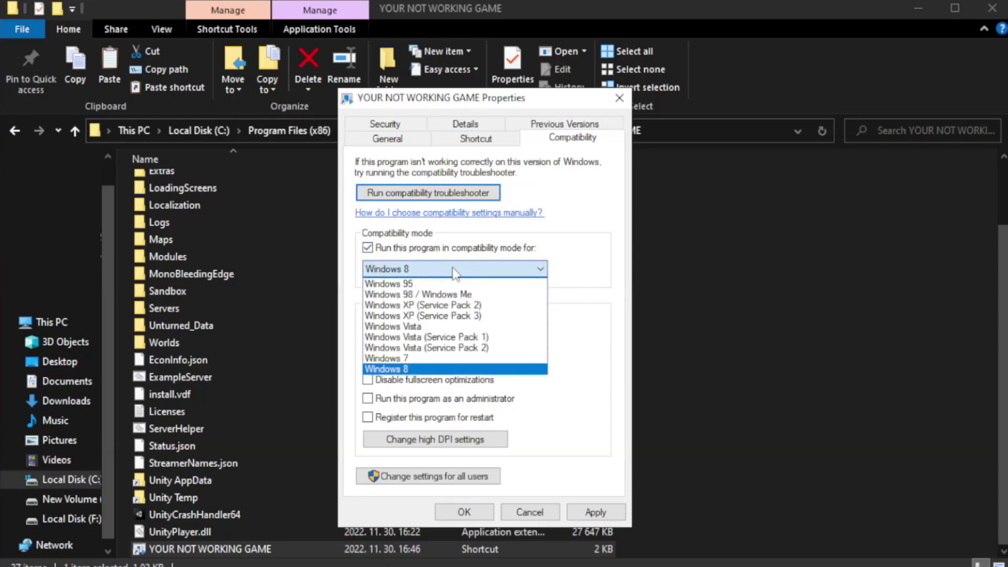
left_click(428, 369)
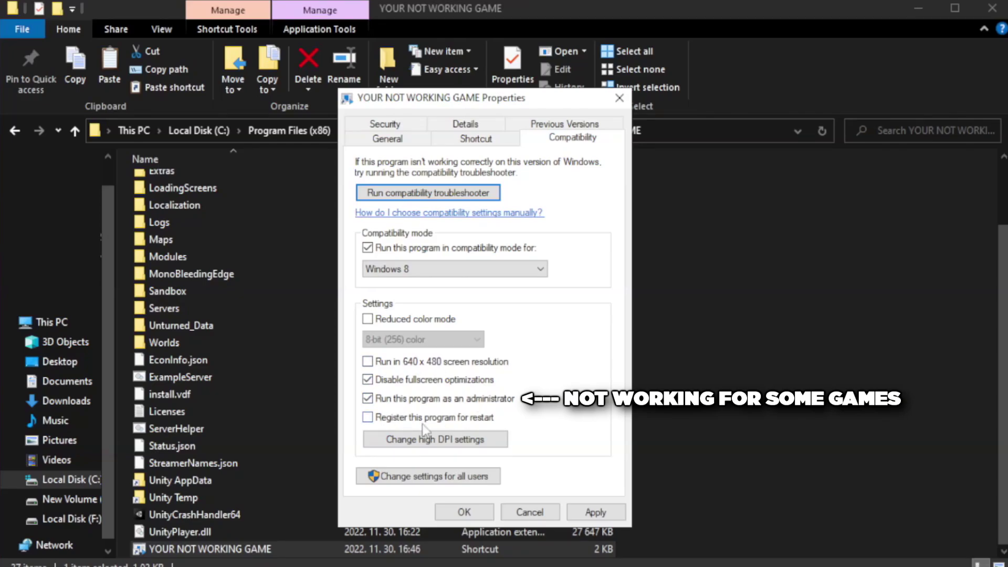
left_click(591, 513)
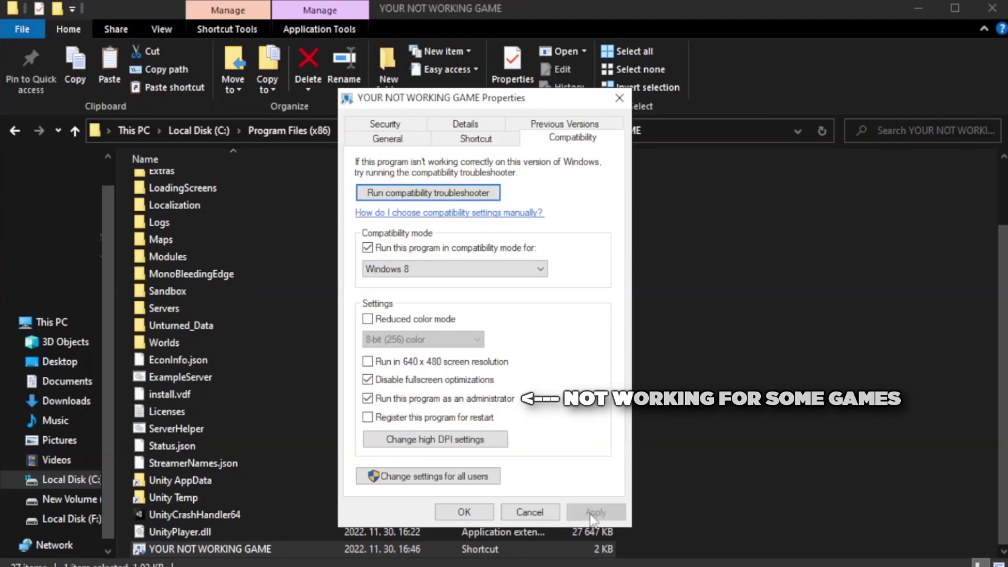
left_click(464, 513)
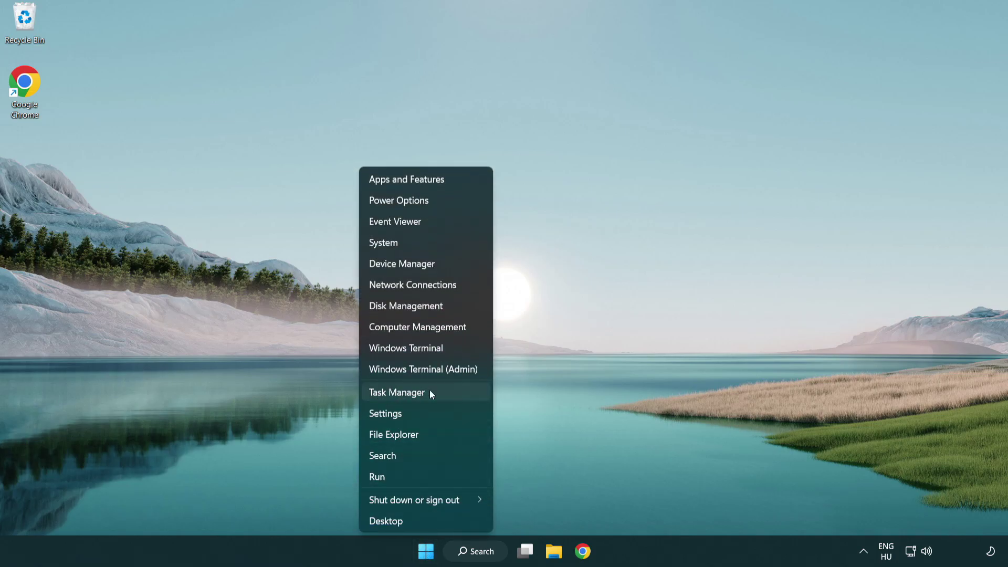
- Disable Terminal and Phone Link as startup apps in Task Manager
left_click(445, 395)
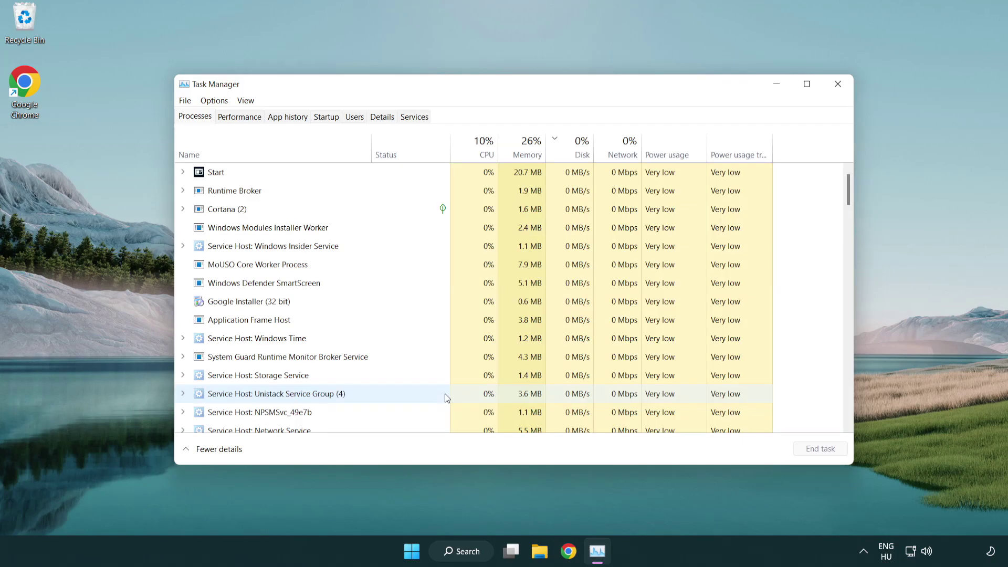
left_click(326, 118)
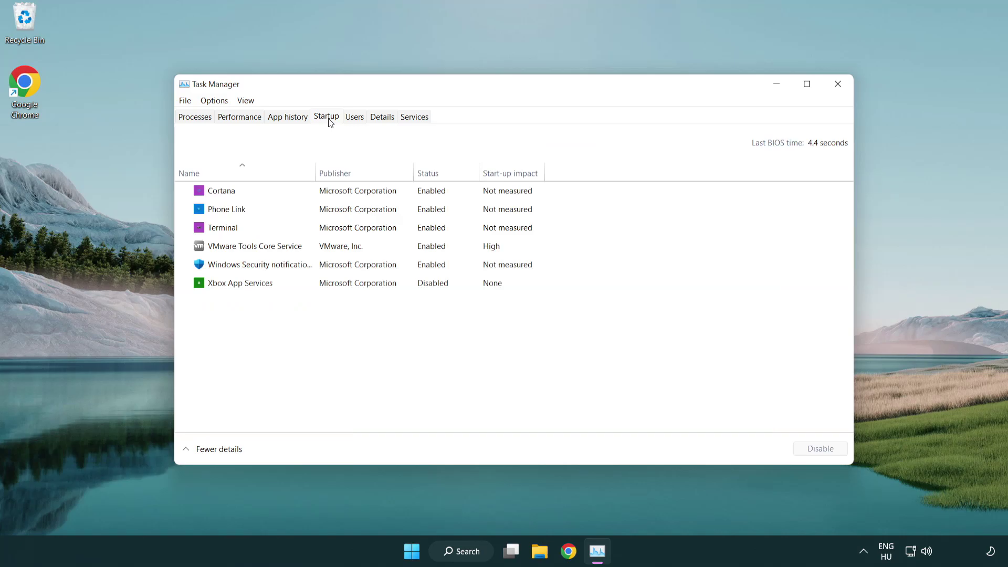
left_click(330, 227)
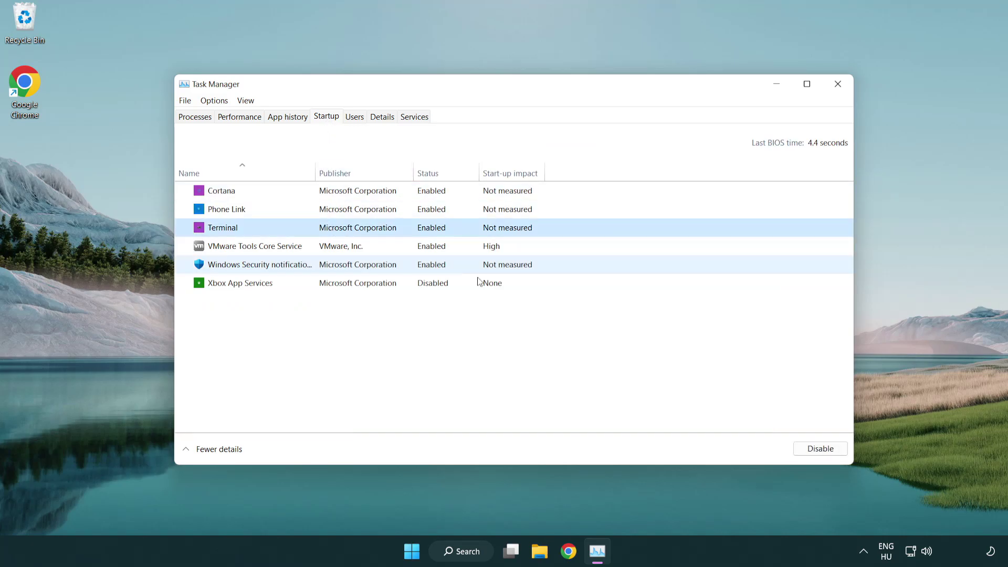
left_click(803, 450)
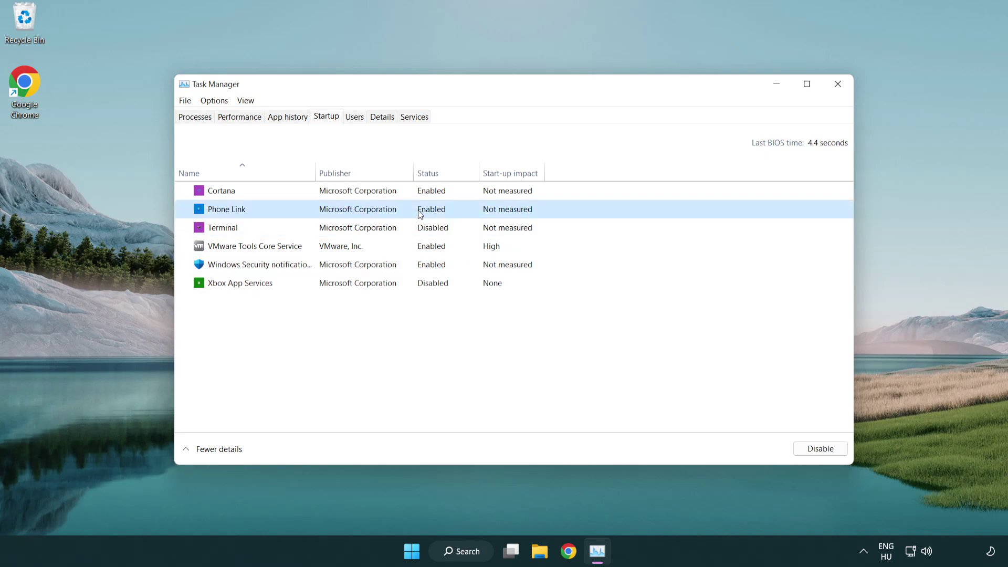
left_click(817, 450)
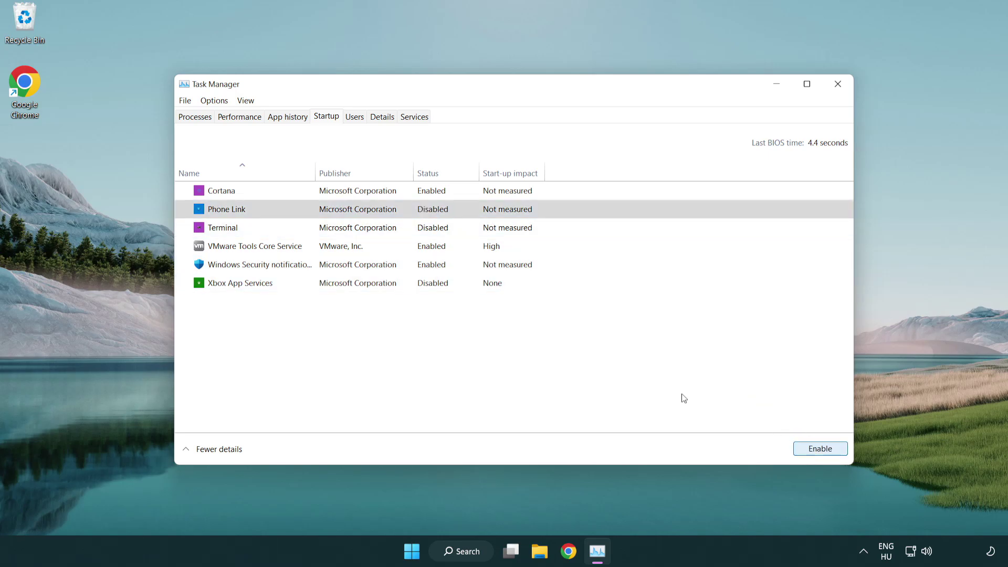
- Disable Cortana and Windows Security notification at startup, then close Task Manager
left_click(359, 196)
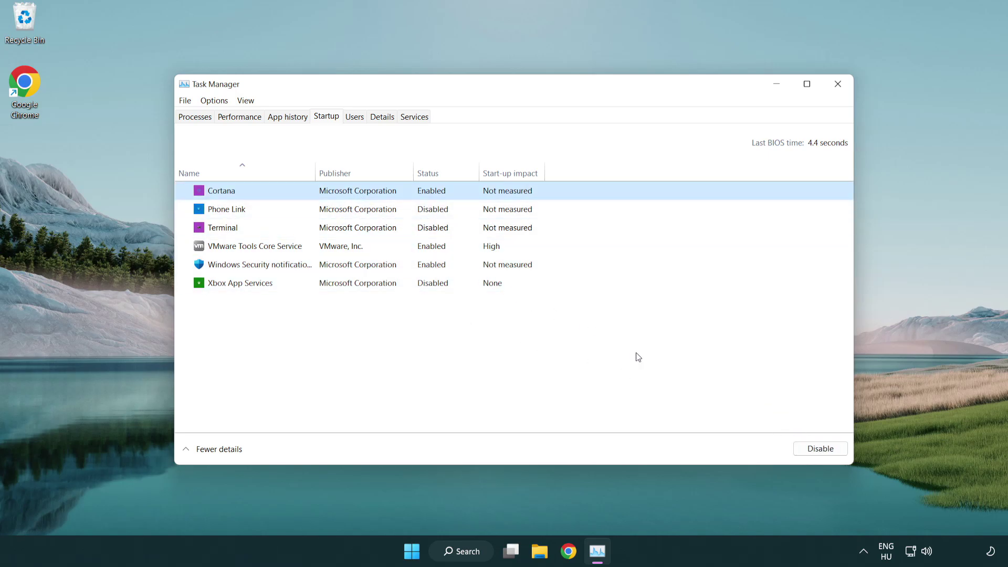
left_click(818, 449)
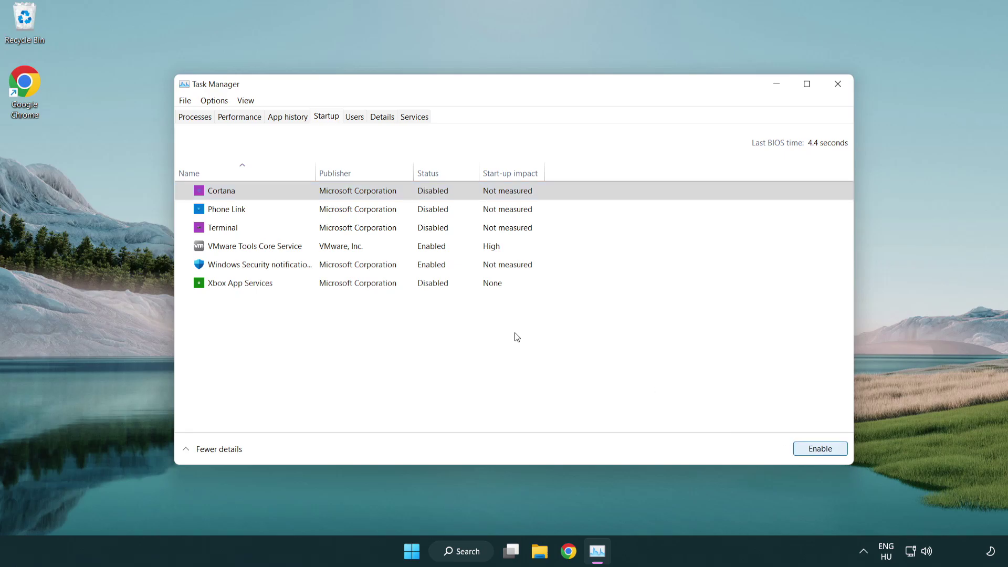
left_click(480, 268)
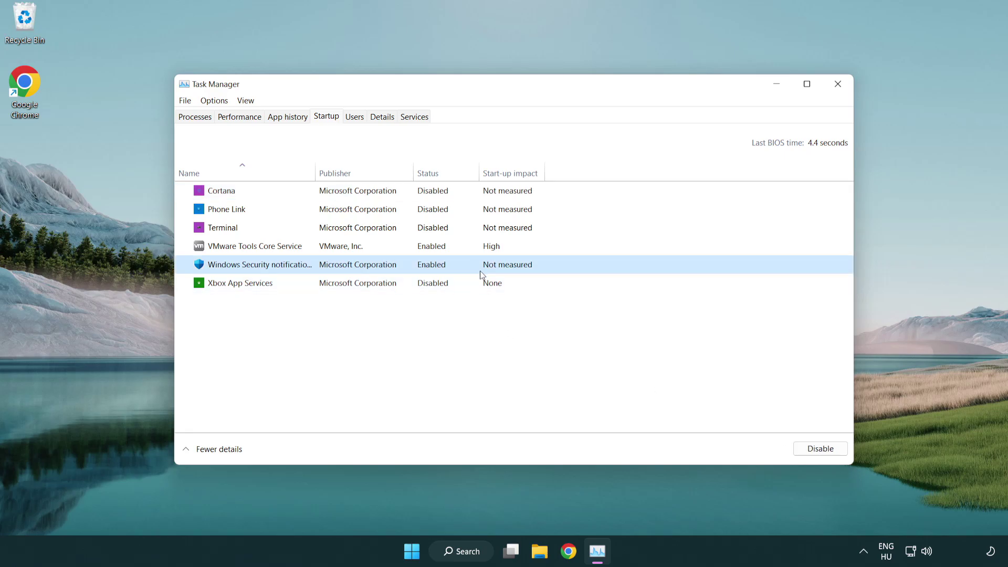
left_click(816, 454)
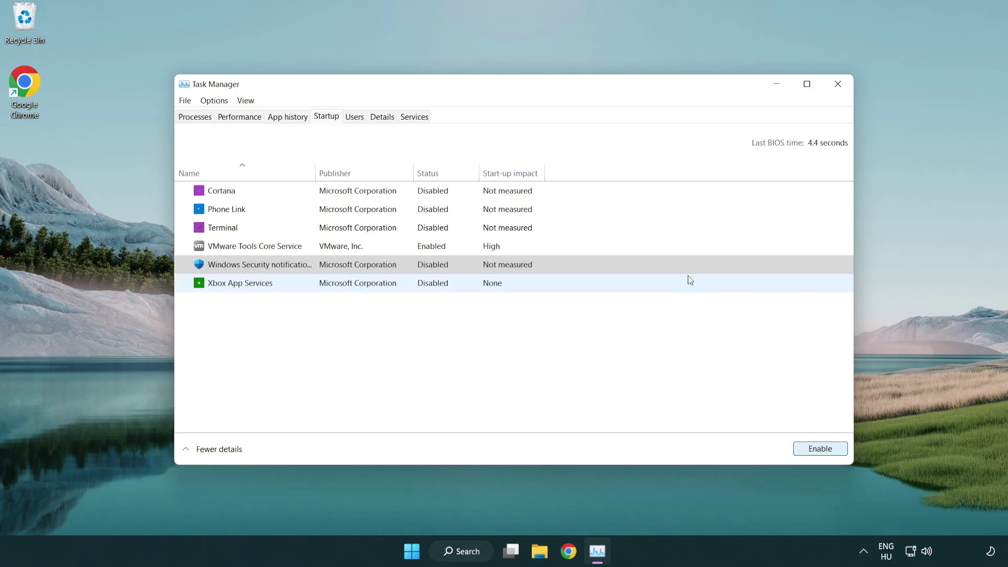
left_click(840, 89)
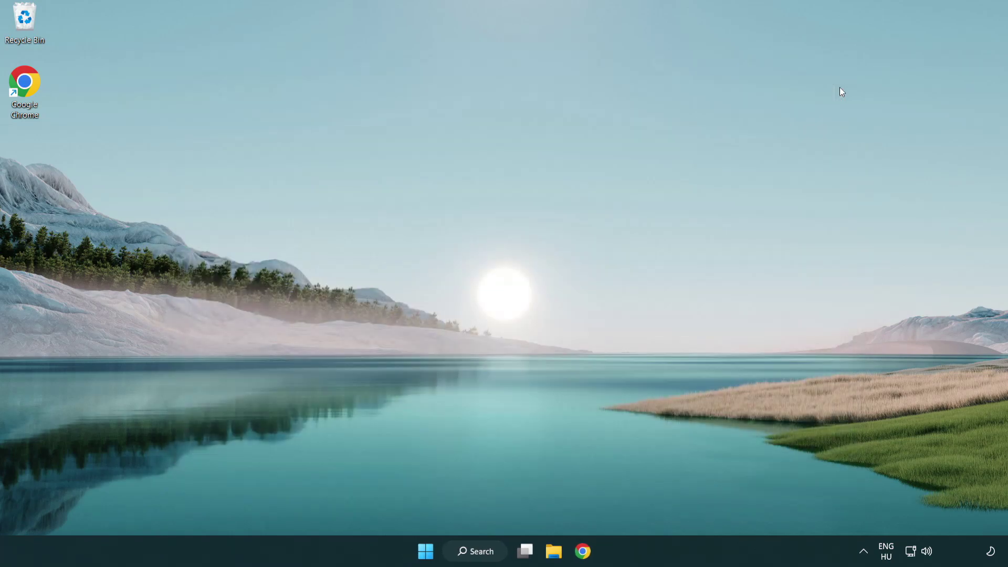
- Download the DirectX End-User Runtime Web Installer in Chrome and launch it
left_click(583, 552)
scroll(418, 444, "up", 2)
scroll(418, 444, "up", 1)
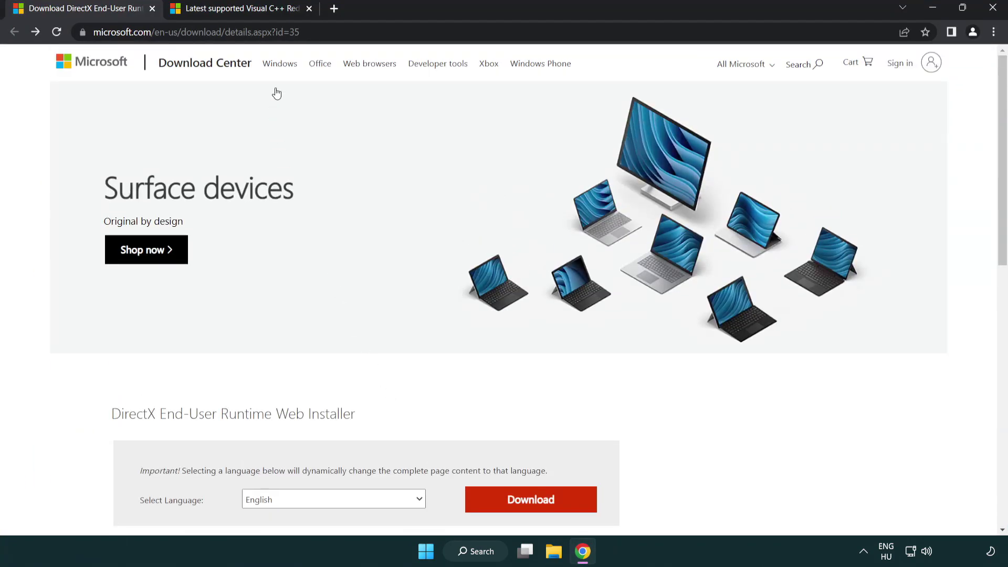
left_click(292, 32)
left_click(435, 36)
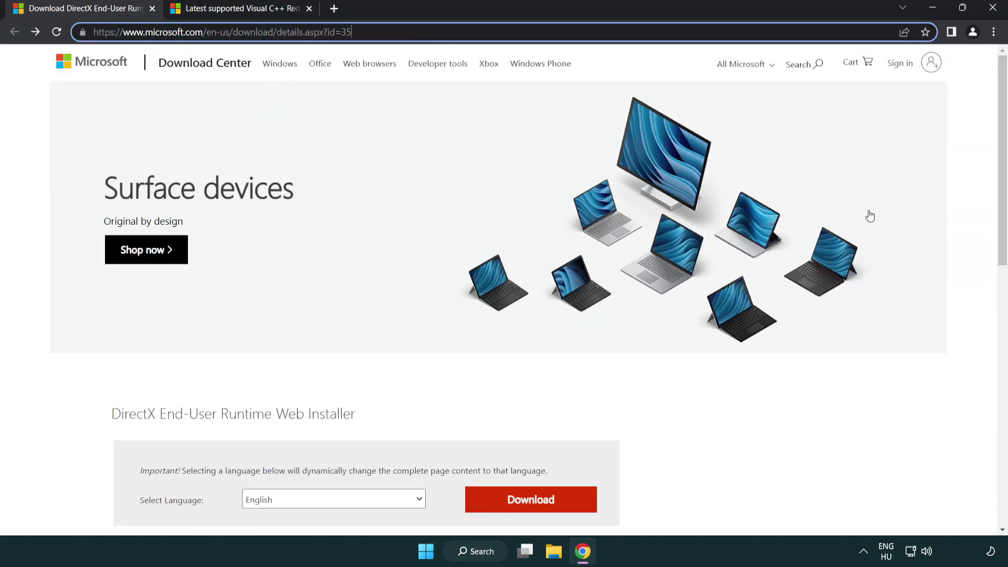
left_click(964, 228)
left_click_drag(1000, 228, 998, 292)
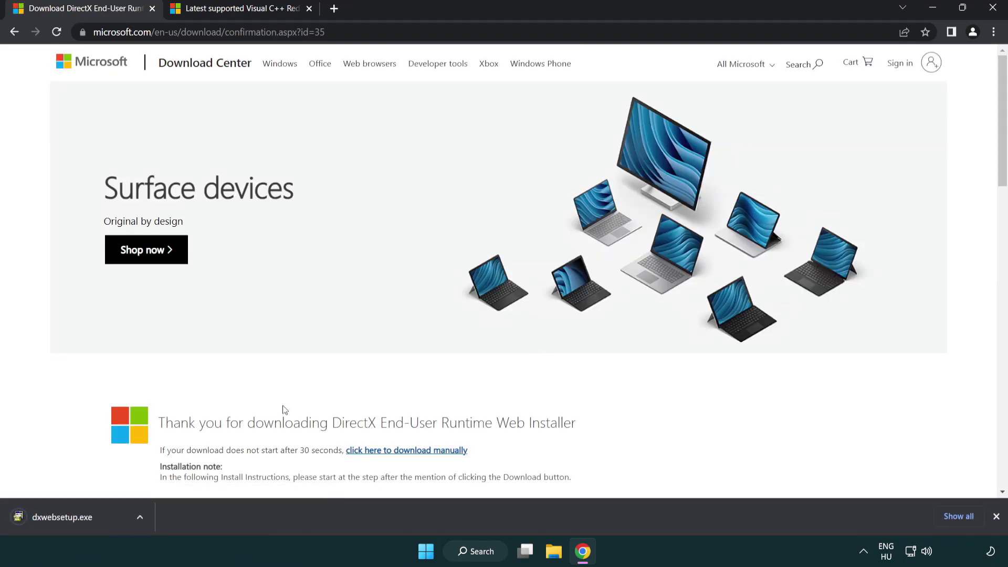
left_click(66, 520)
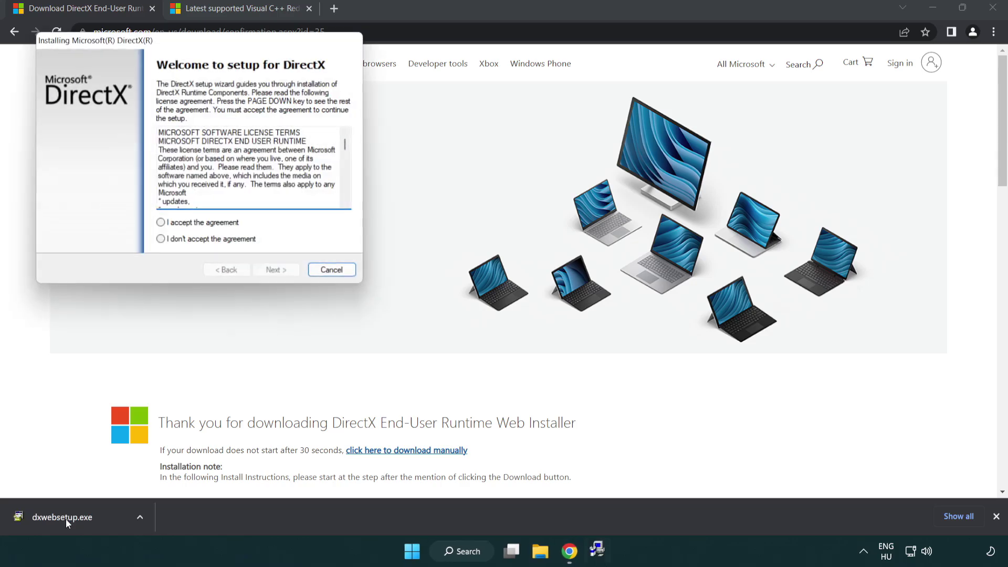
- Accept the DirectX license, leave the Bing Bar unchecked, and finish and close setup
left_click_drag(152, 48, 443, 158)
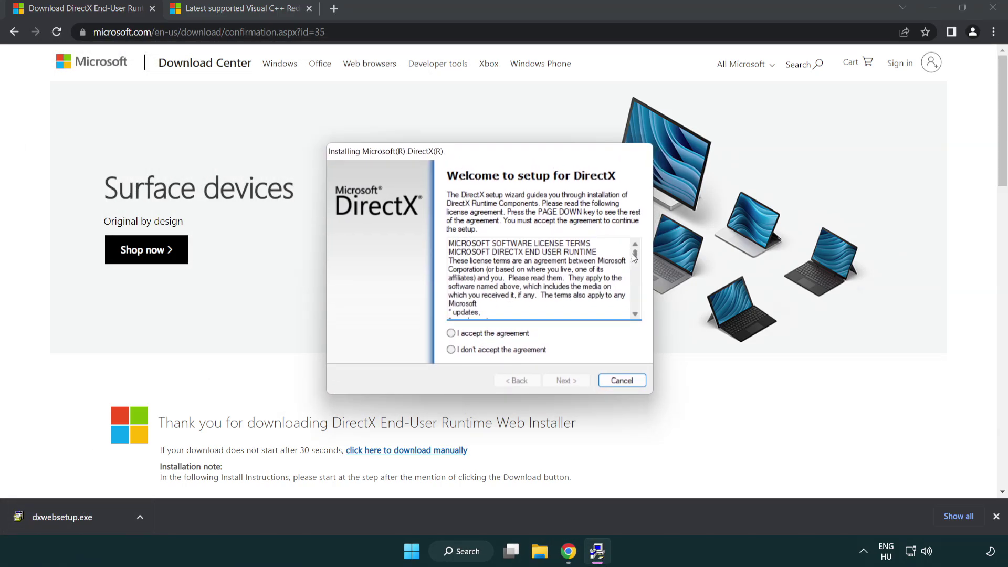
left_click_drag(635, 260, 634, 306)
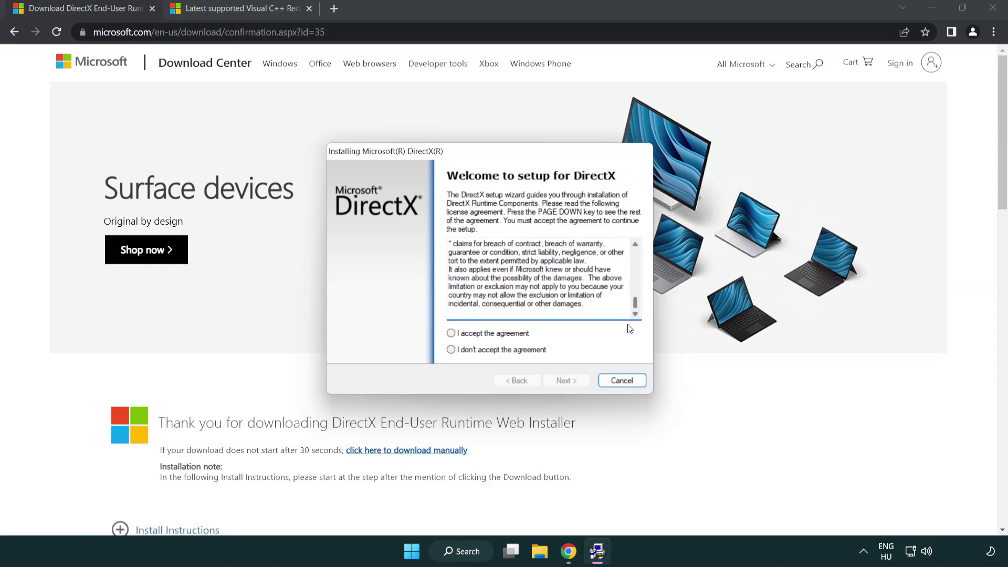
left_click(455, 337)
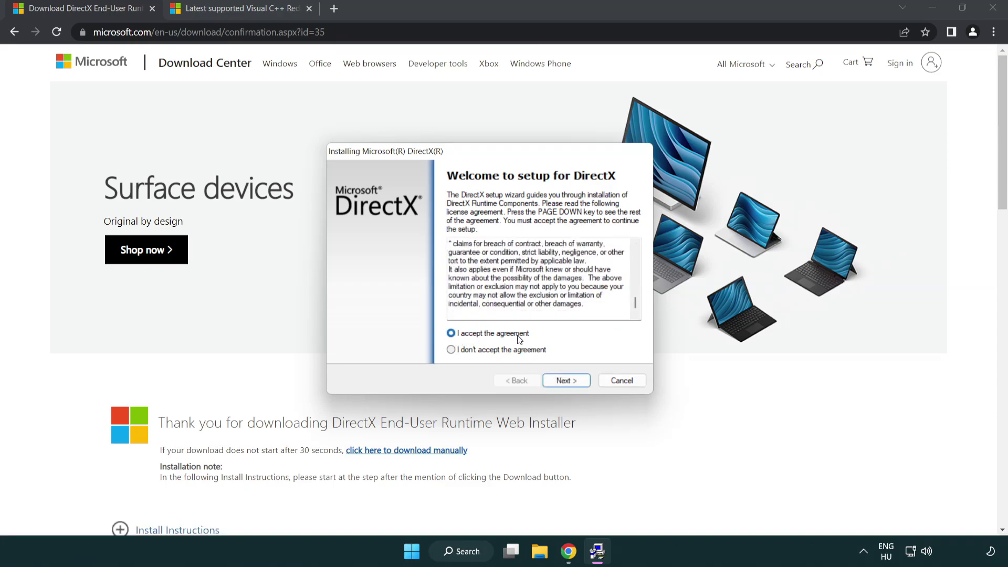
left_click(568, 382)
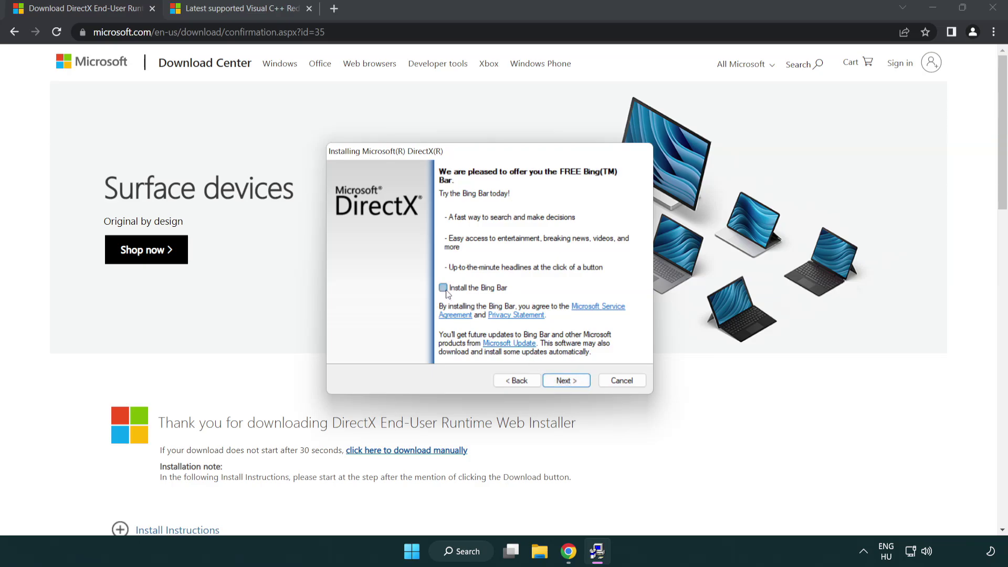
left_click(569, 381)
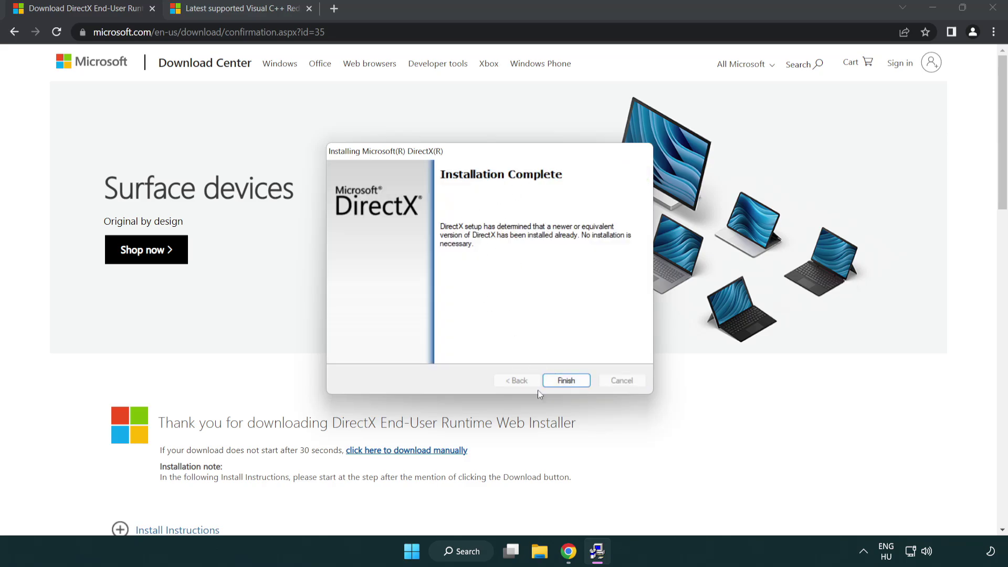
left_click(568, 383)
left_click(568, 379)
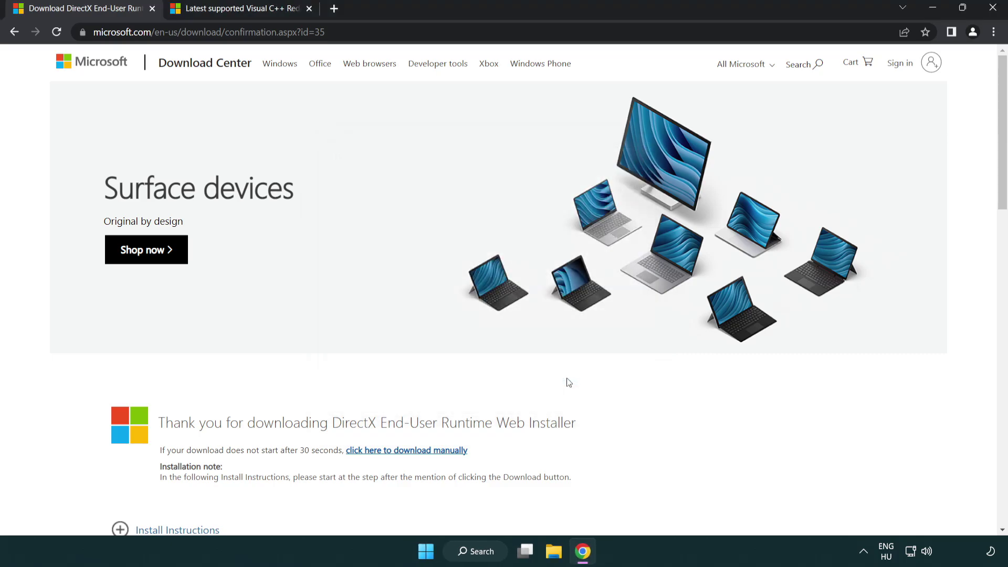
- Close the DirectX page and download the ARM64 and x64 Visual C++ redistributables
left_click(152, 8)
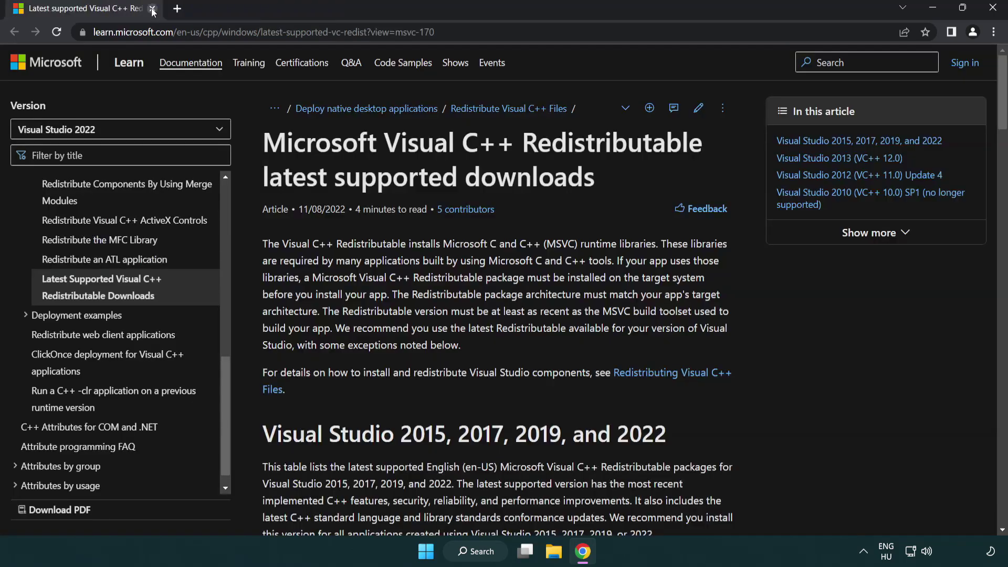
left_click(443, 34)
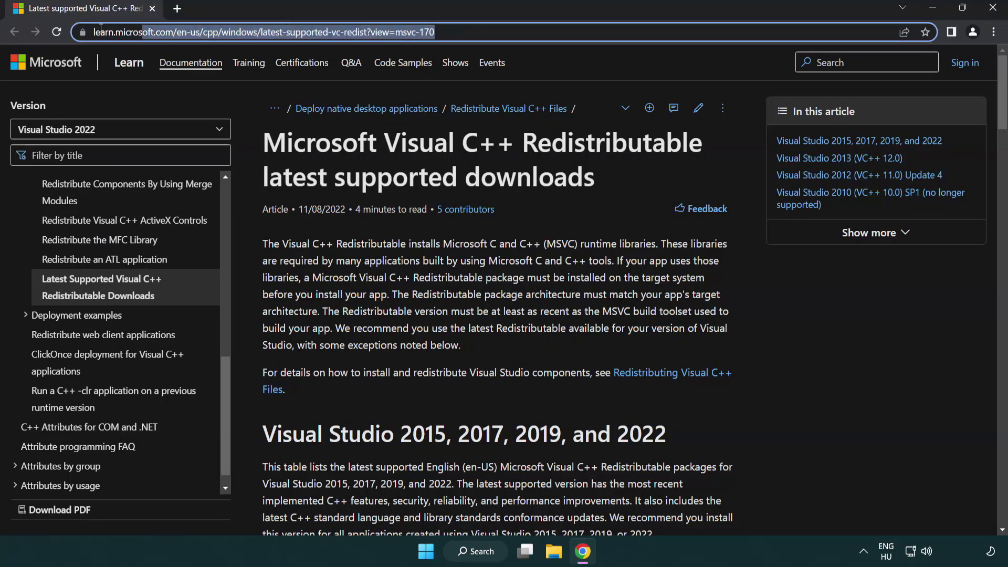
left_click(519, 173)
scroll(519, 173, "down", 1)
scroll(519, 173, "down", 3)
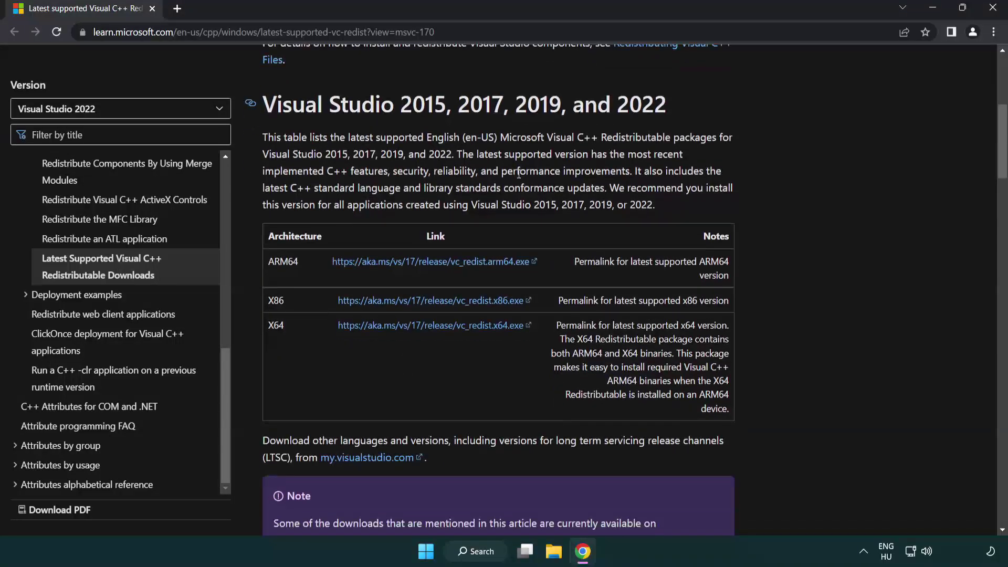
left_click(411, 264)
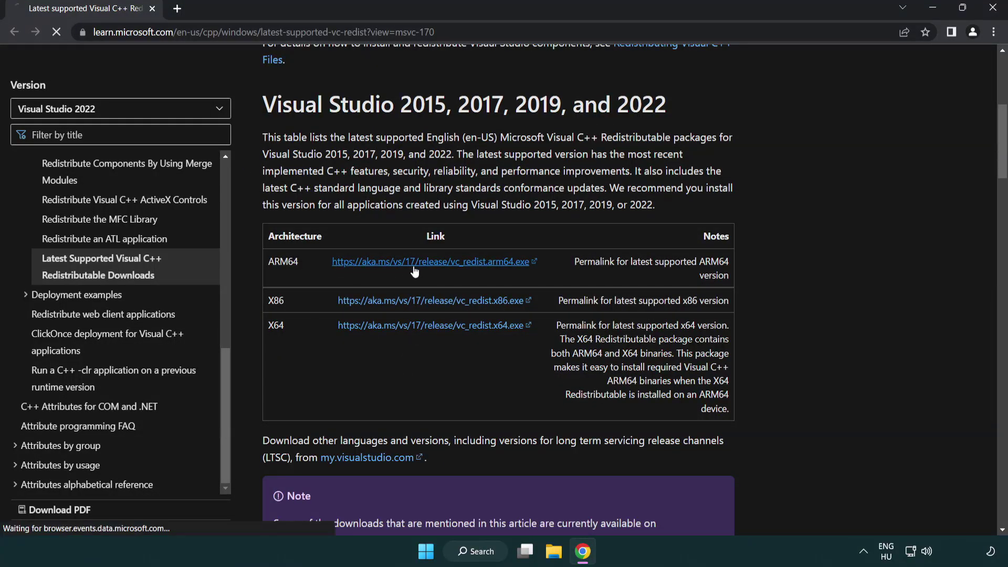
left_click(421, 326)
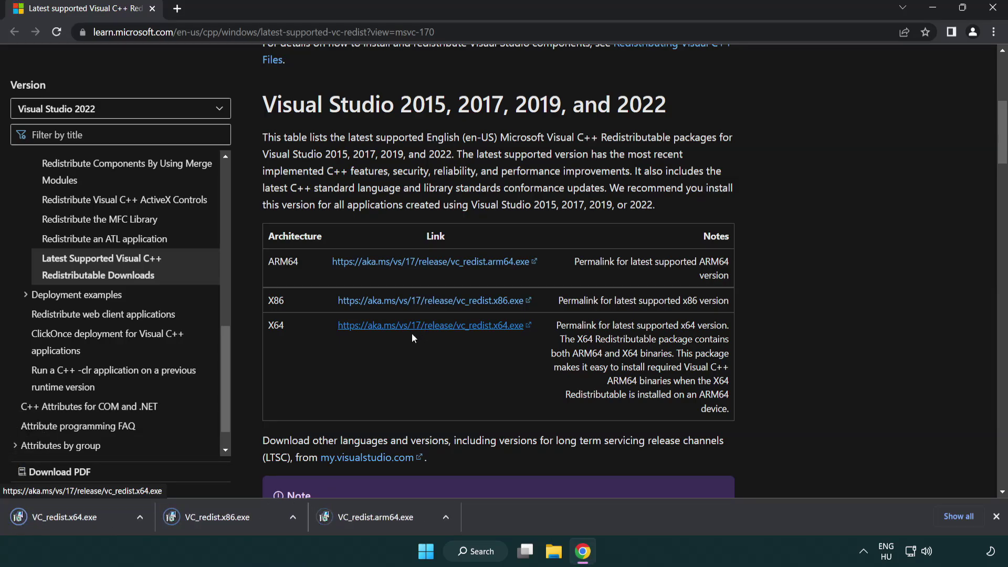
- Run the ARM64 redistributable installer, agree and install, then close it after the unsupported-processor failure
left_click(385, 525)
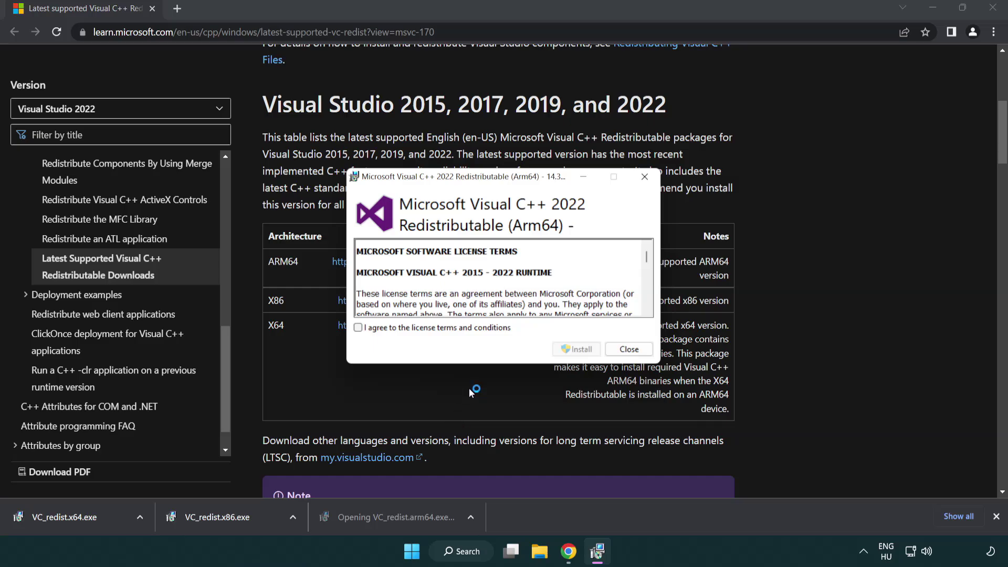
left_click_drag(647, 254, 654, 306)
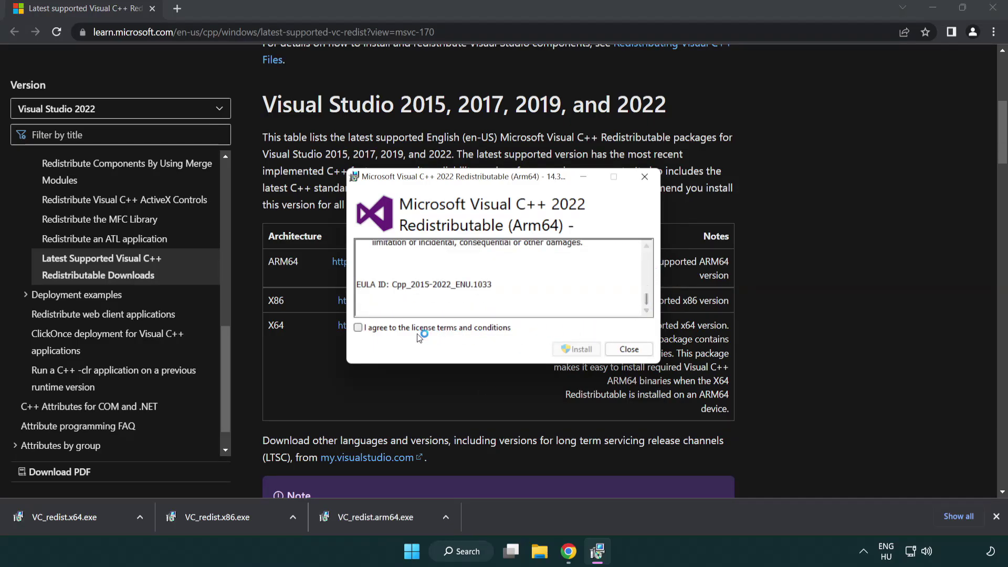
left_click(361, 327)
left_click(561, 349)
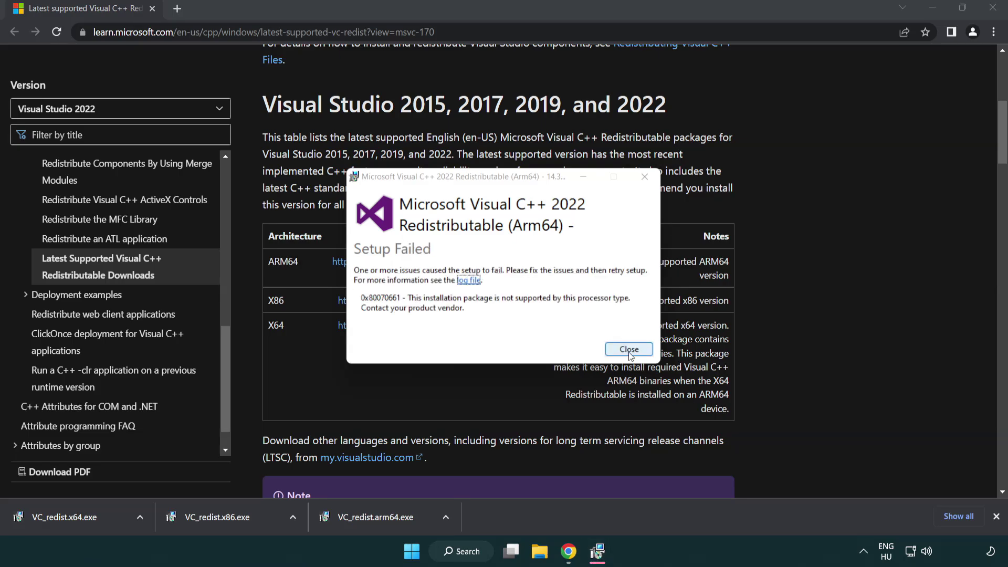
left_click(630, 350)
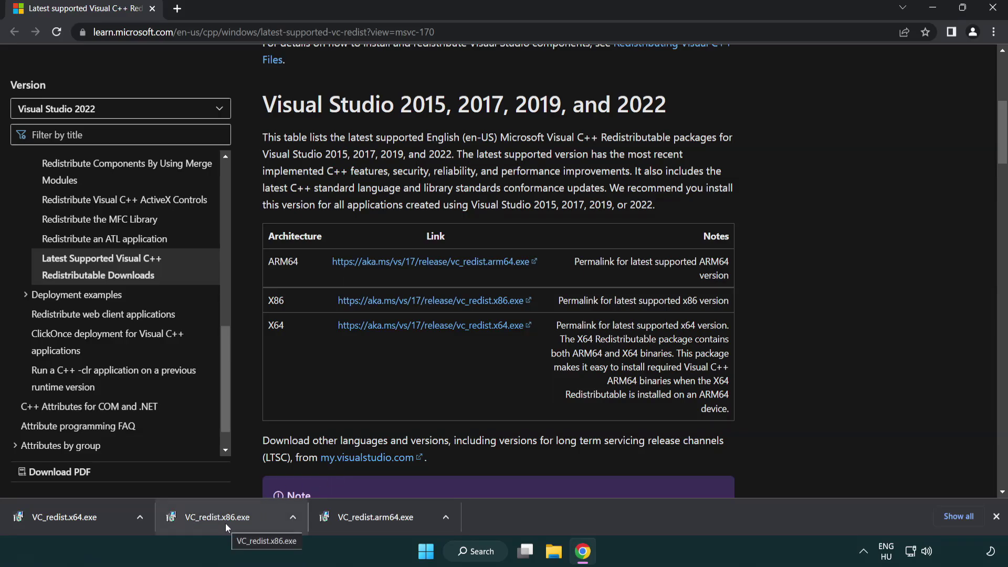
- Install VC_redist.x86.exe and VC_redist.x64.exe, closing the x64 setup without restarting
left_click(225, 523)
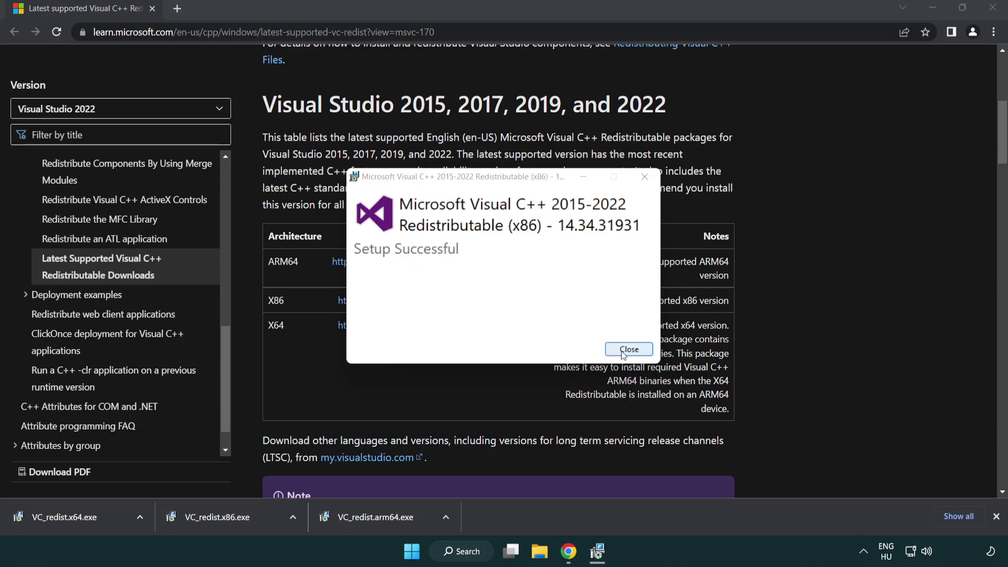
left_click(629, 352)
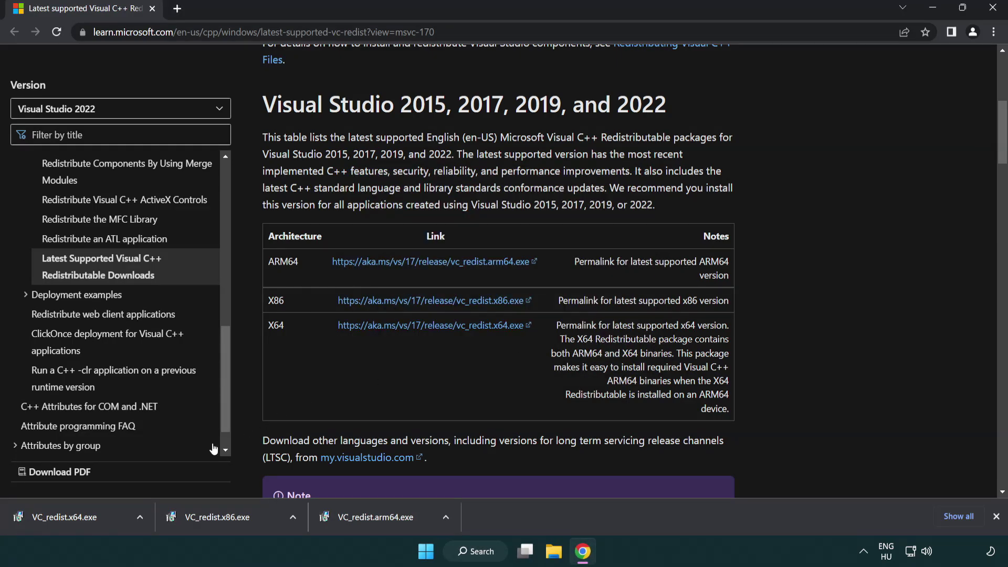
left_click(76, 516)
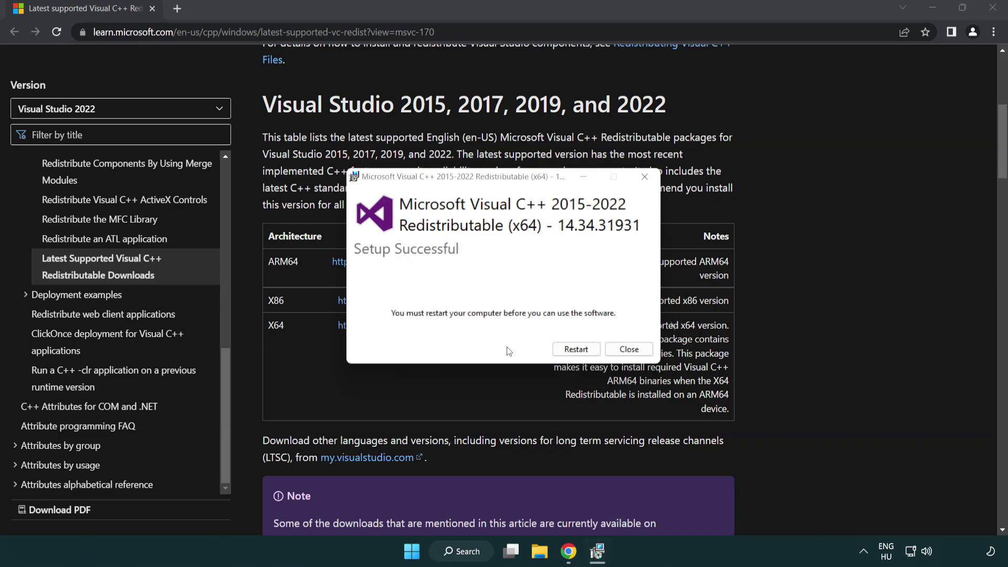
left_click(637, 354)
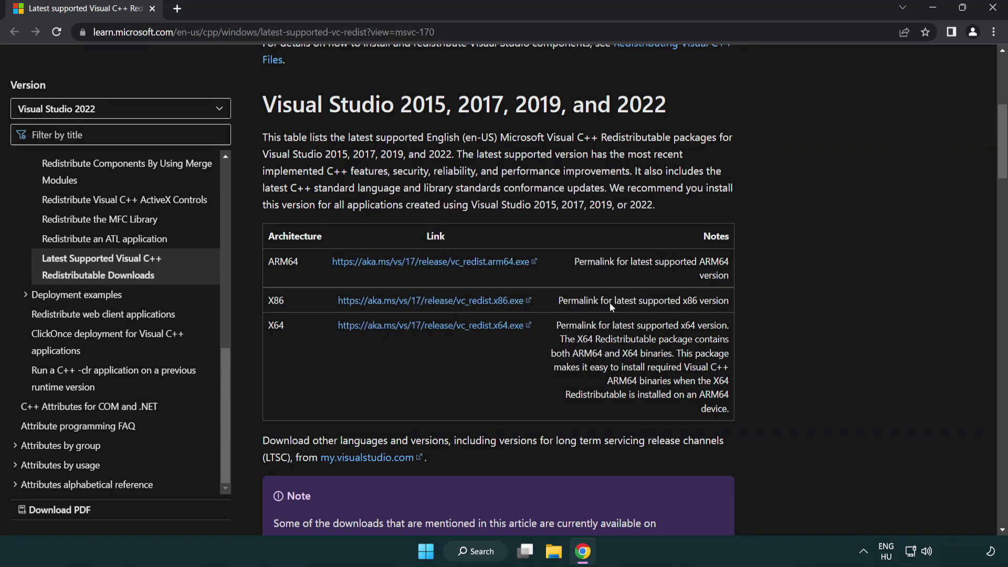
- Close Chrome, search for 'cmd', and show Command Prompt's run-as-administrator option
left_click(994, 9)
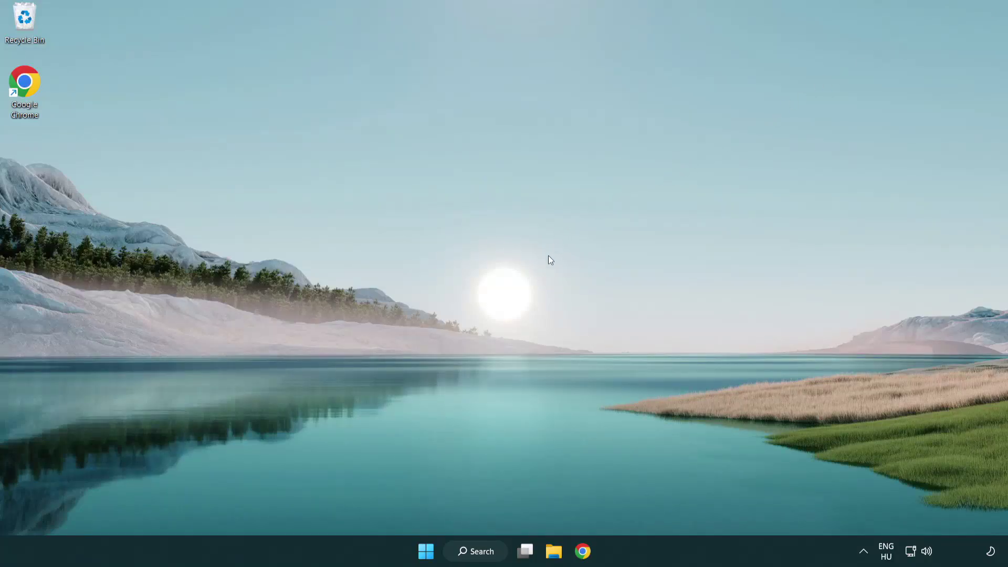
left_click(463, 553)
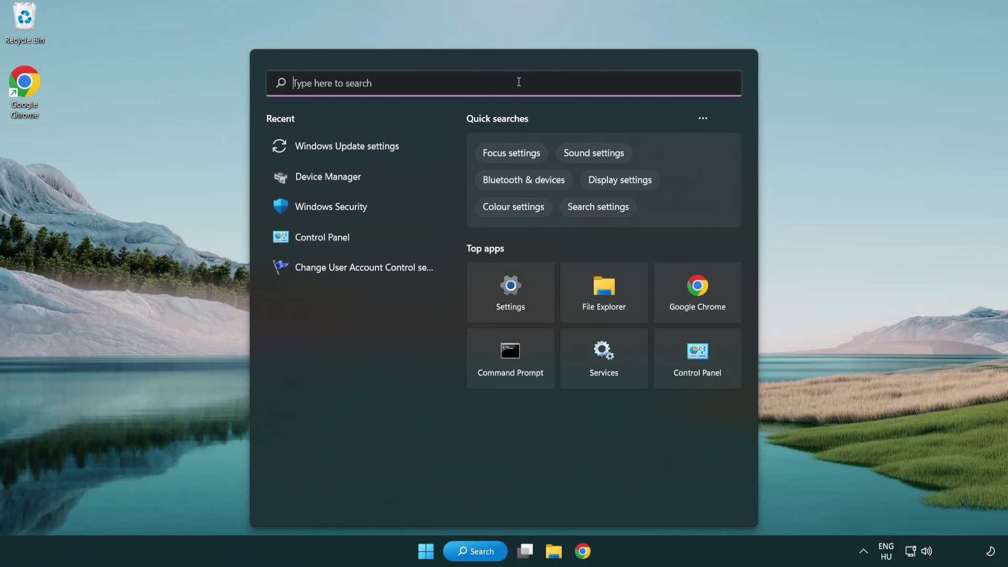
type("cmd")
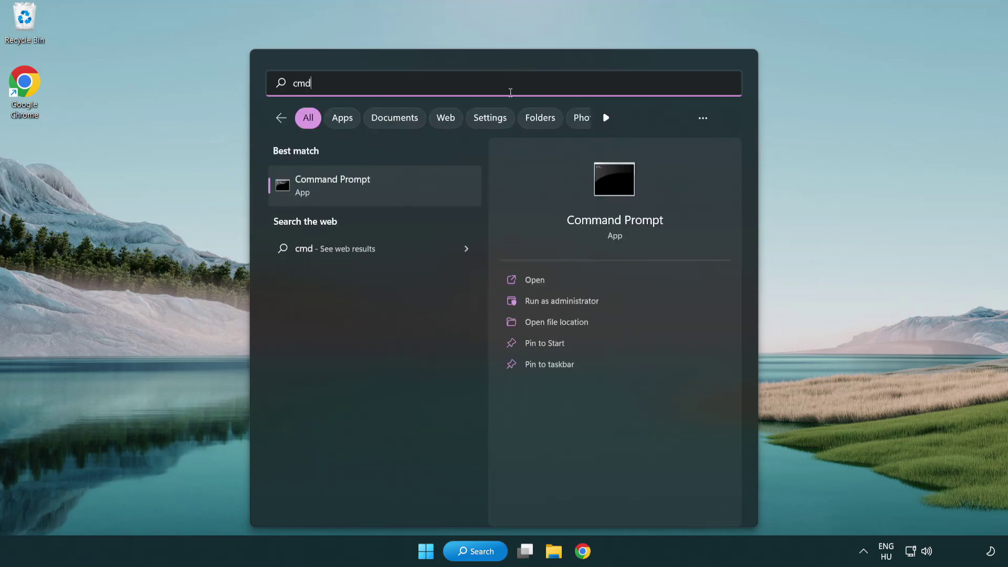
right_click(385, 187)
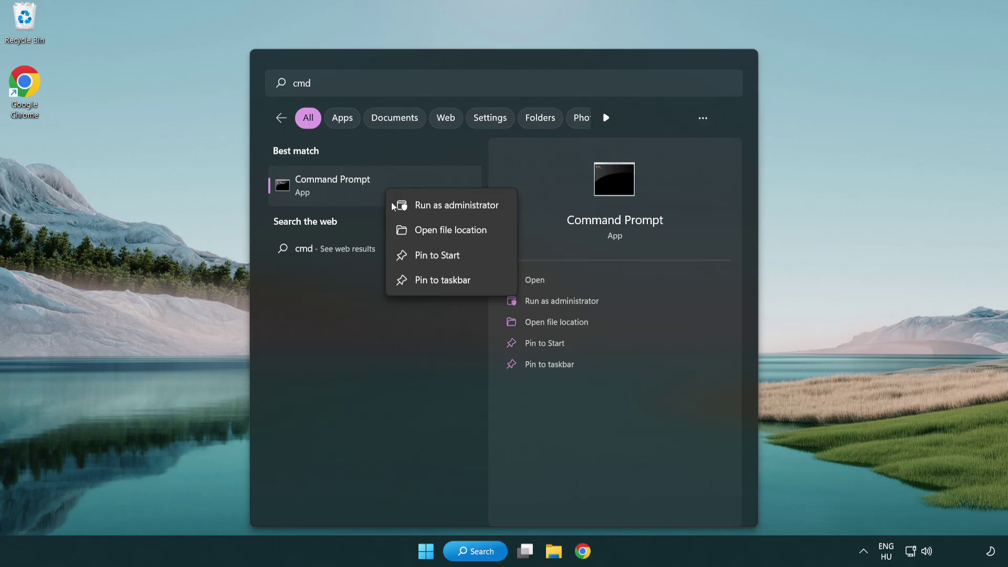
- Run sfc /scannow in an elevated Command Prompt and close it once no violations are found
left_click(455, 209)
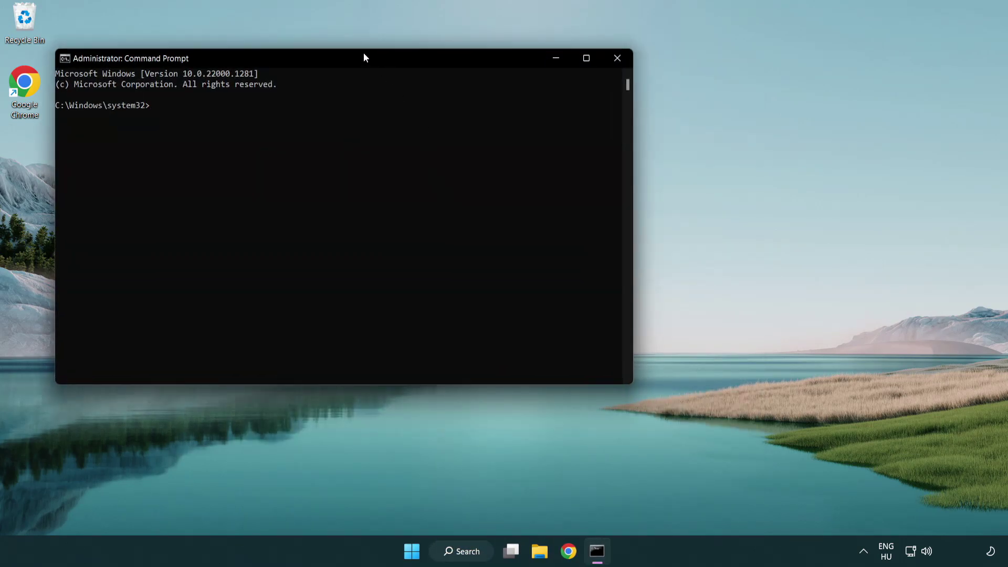
left_click_drag(363, 55, 508, 103)
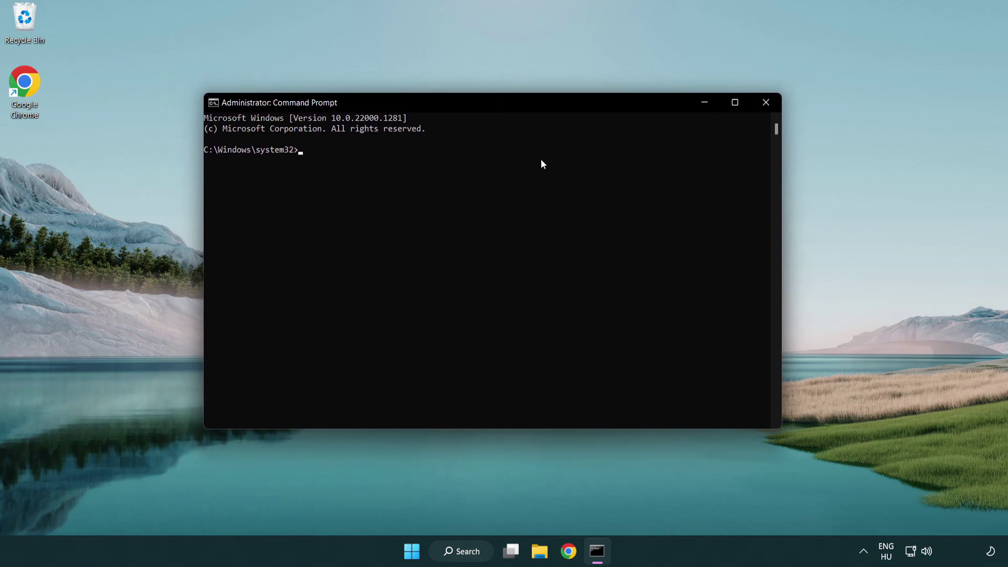
type("sc")
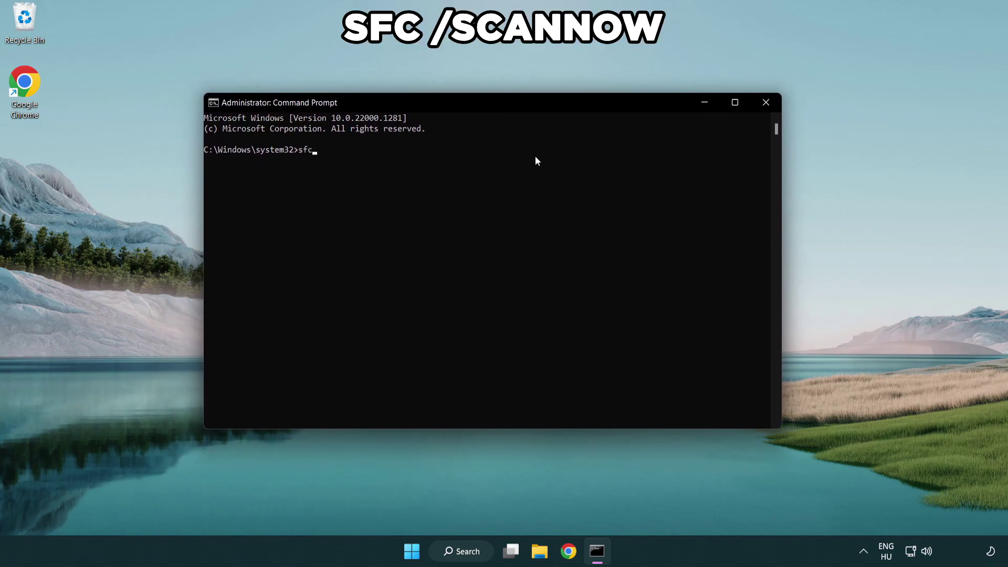
type("a")
type("nnow")
key("Return")
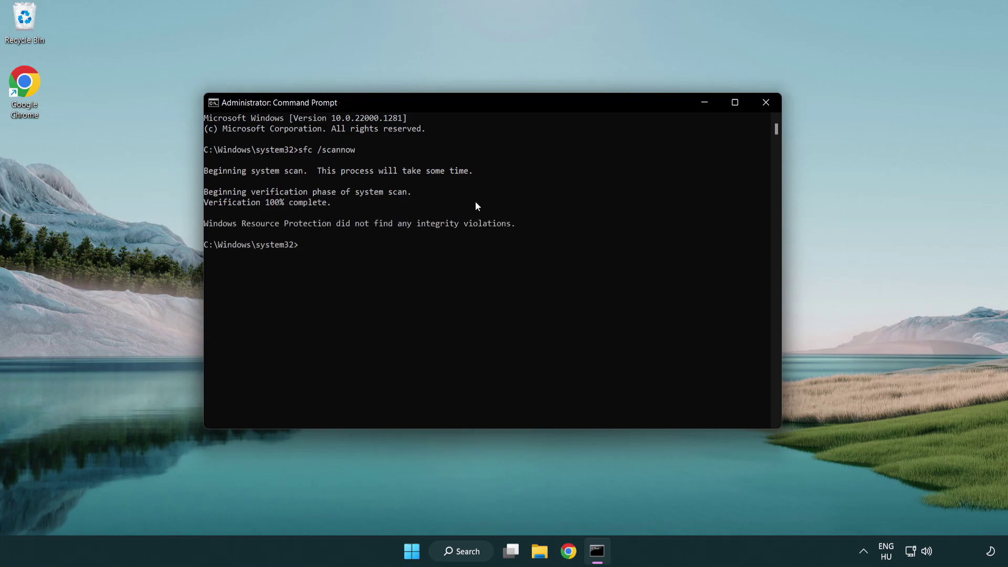
left_click(770, 106)
key("super")
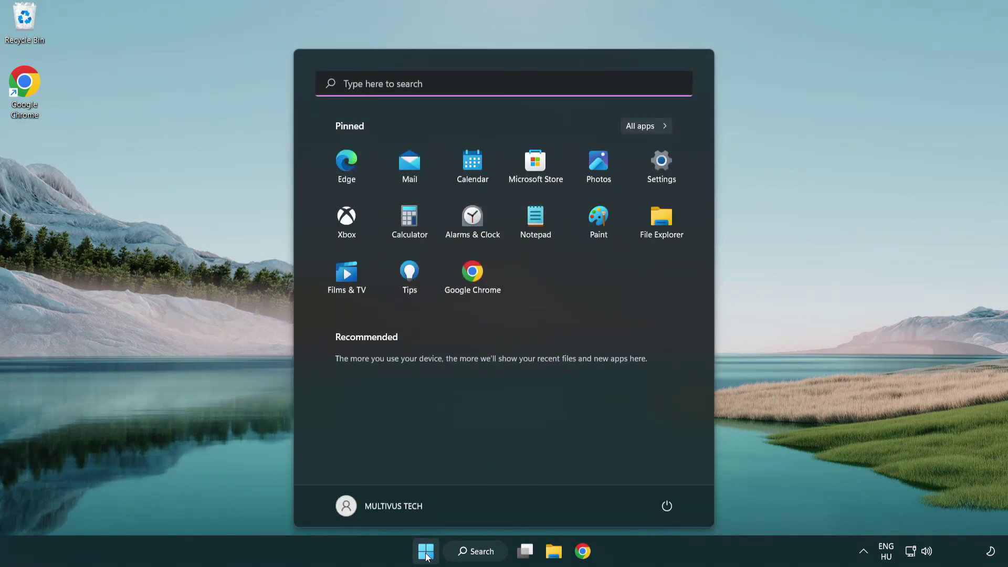
left_click(672, 503)
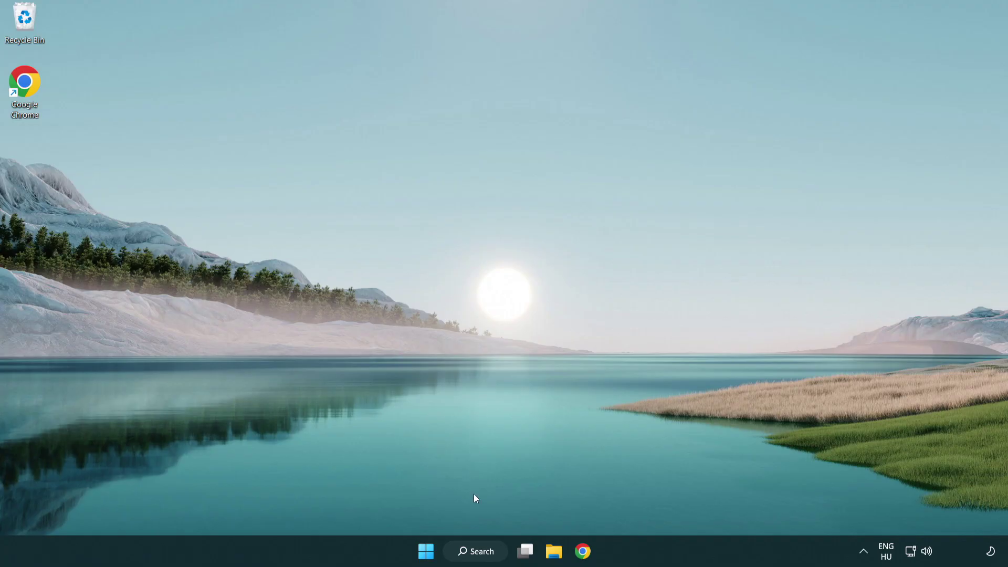
- Search for 'security' and open the Windows Security best match
left_click(478, 558)
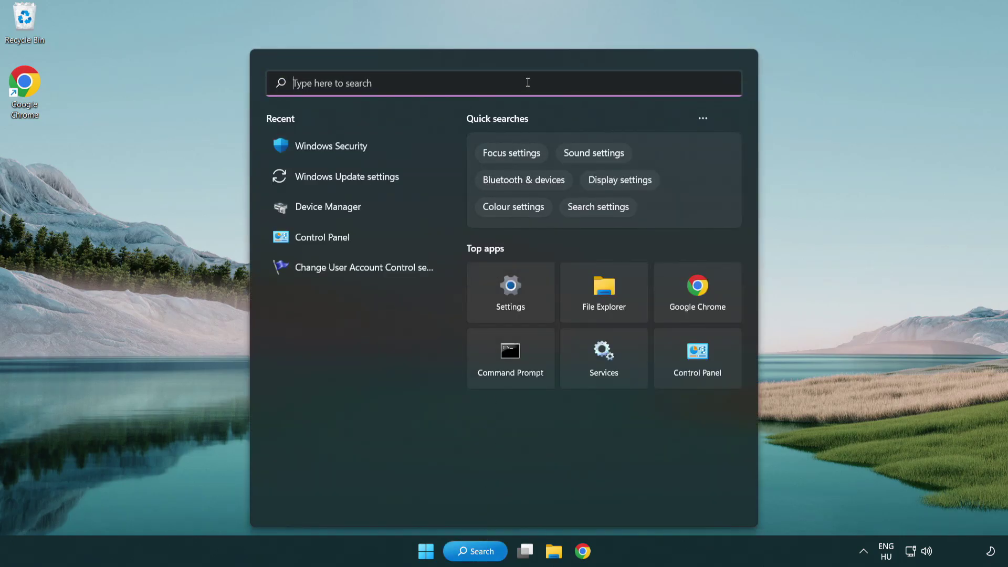
type("secur")
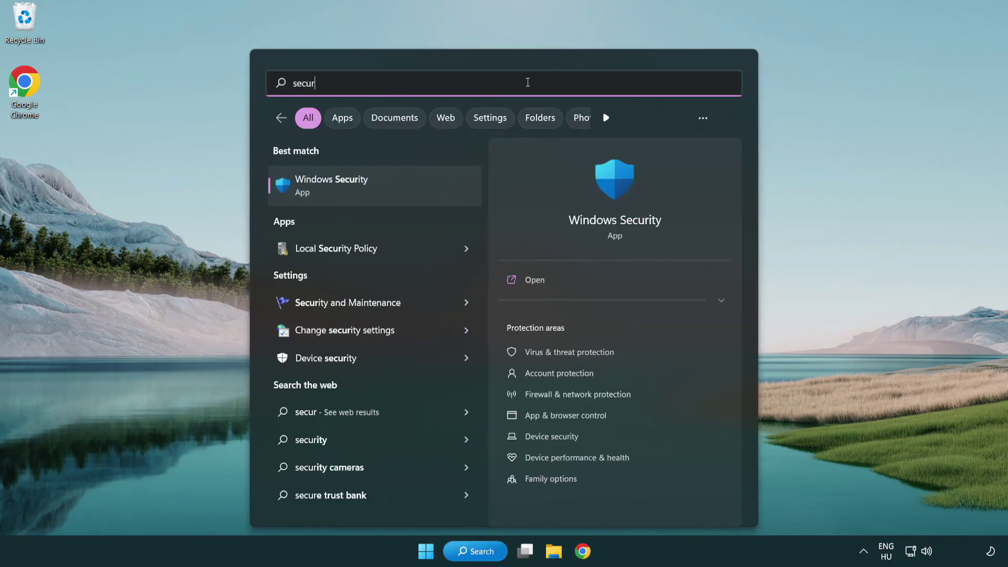
type("it")
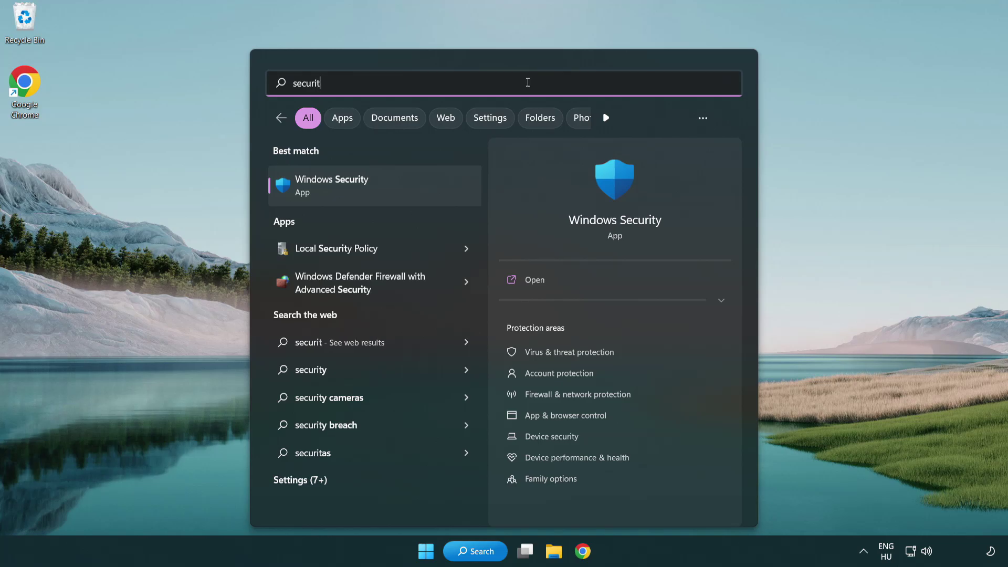
type("y")
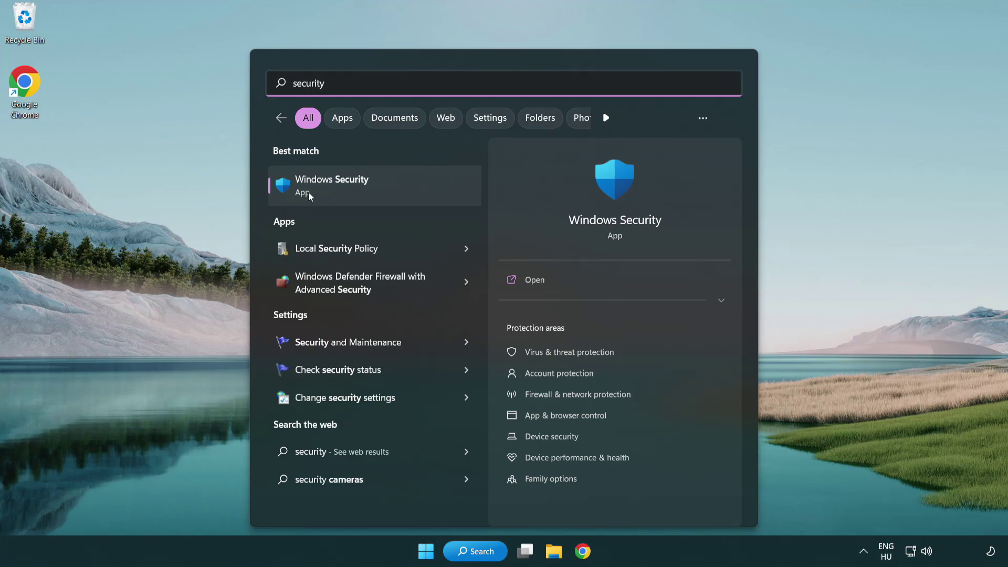
left_click(413, 193)
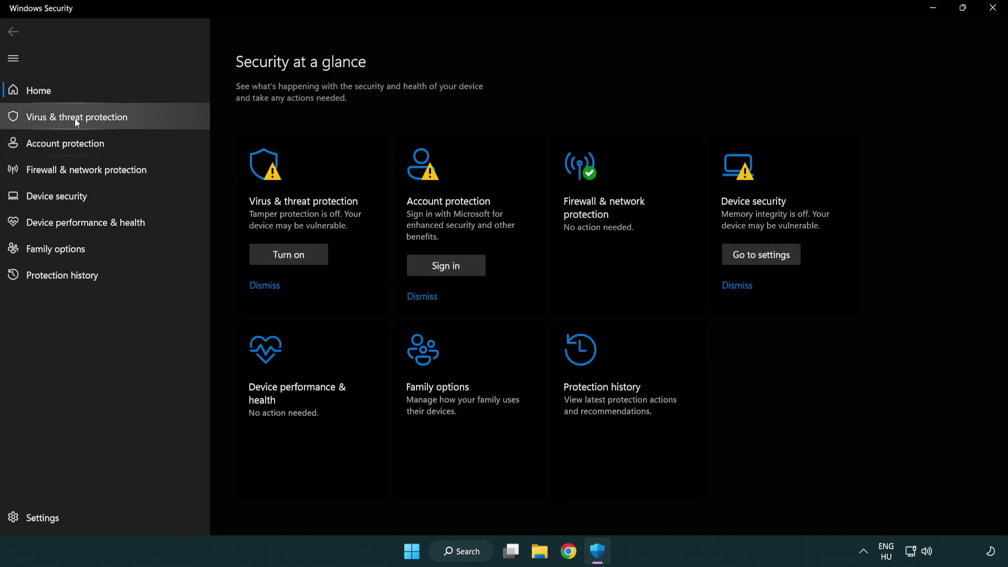
- Go to Virus & threat protection settings and open the exclusions list showing chrome.exe
left_click(152, 116)
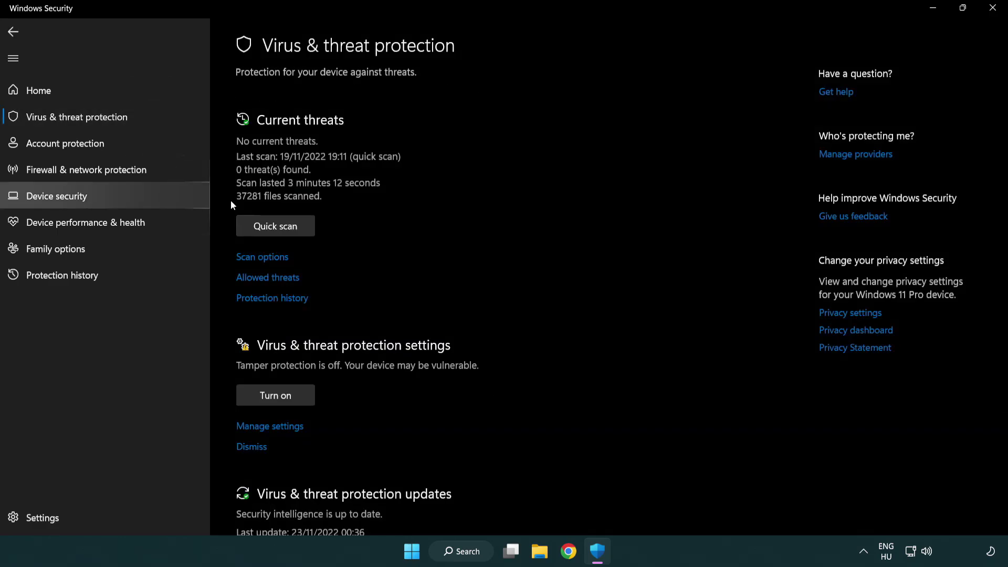
scroll(292, 221, "down", 2)
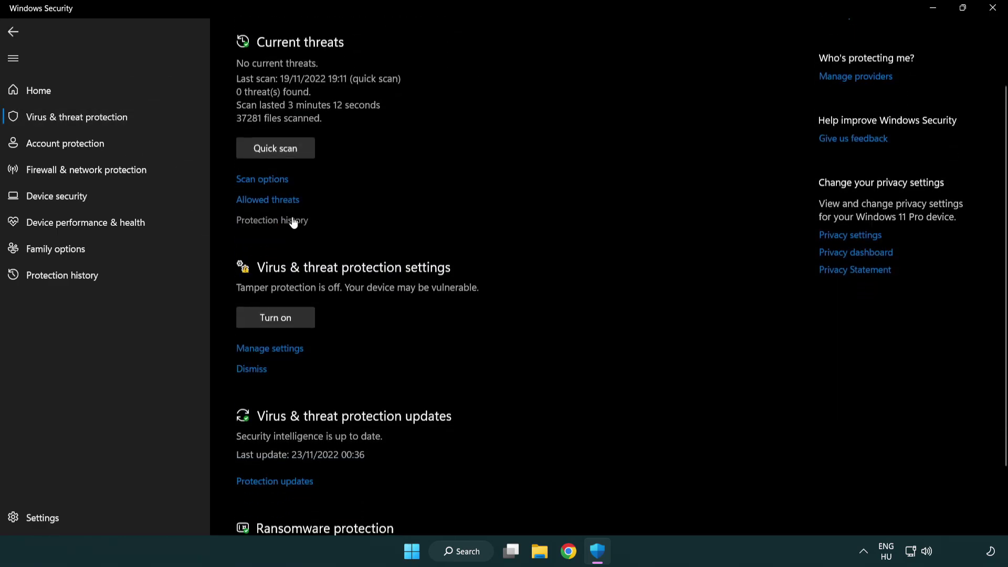
left_click(267, 348)
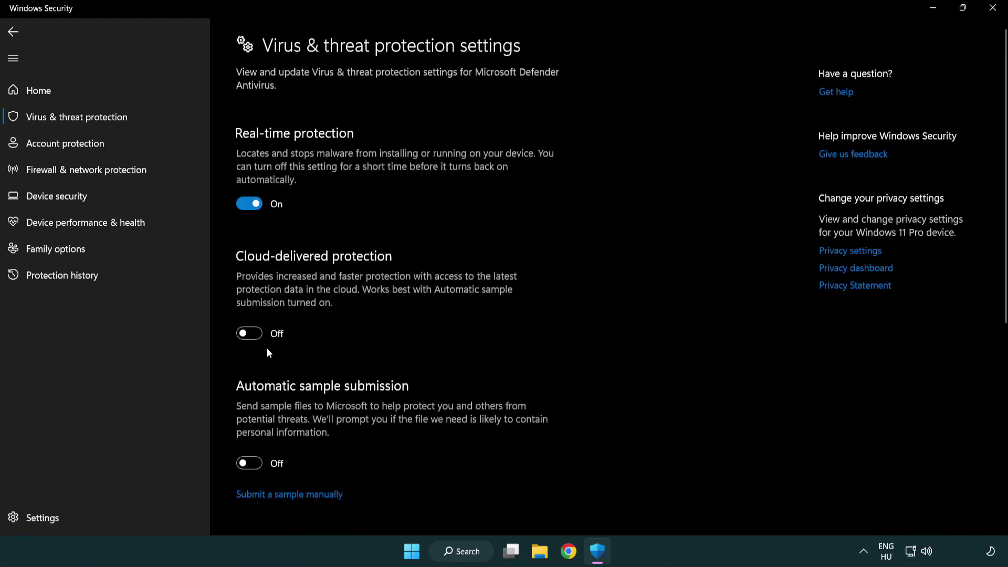
scroll(268, 349, "down", 1)
scroll(268, 349, "down", 3)
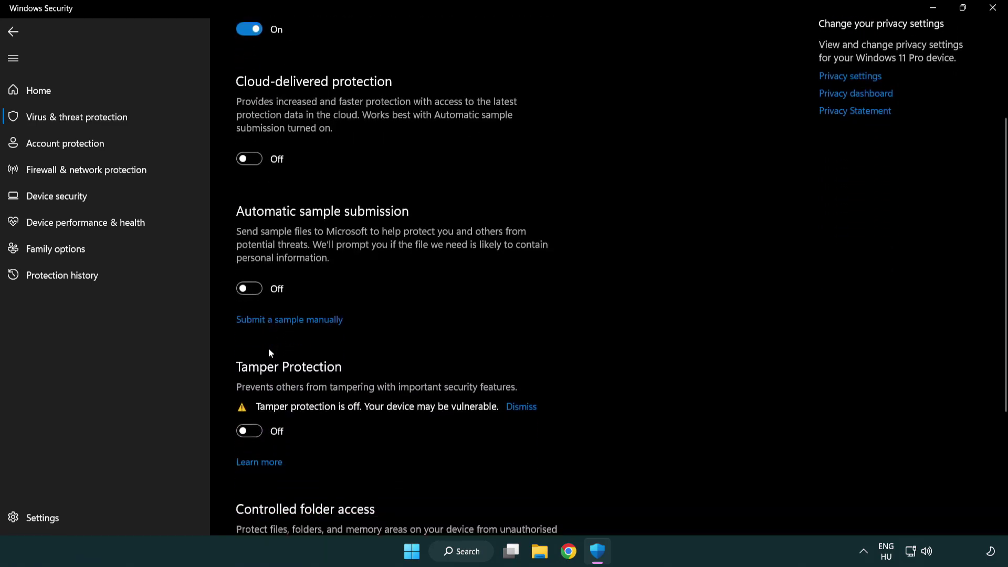
scroll(268, 349, "down", 5)
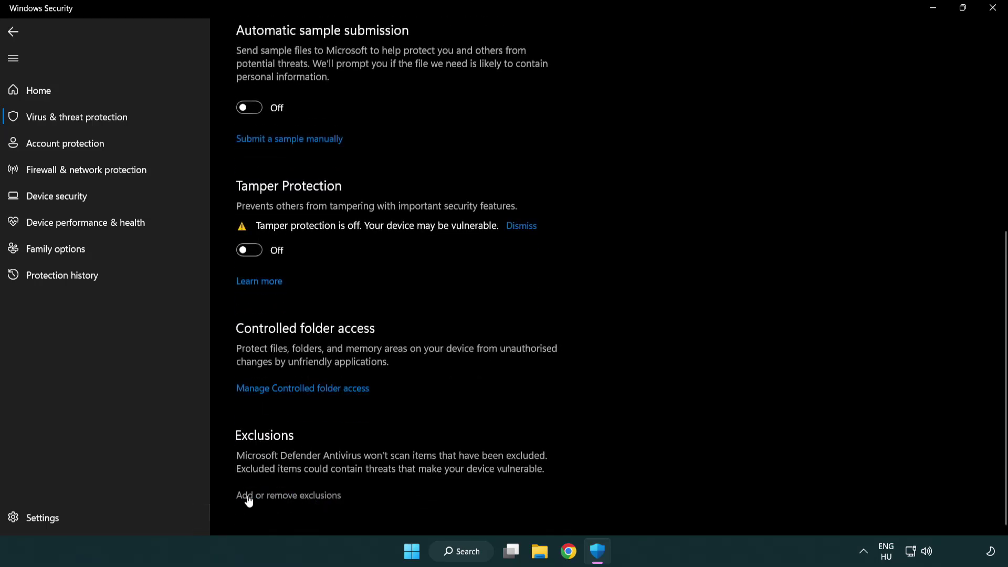
left_click(291, 497)
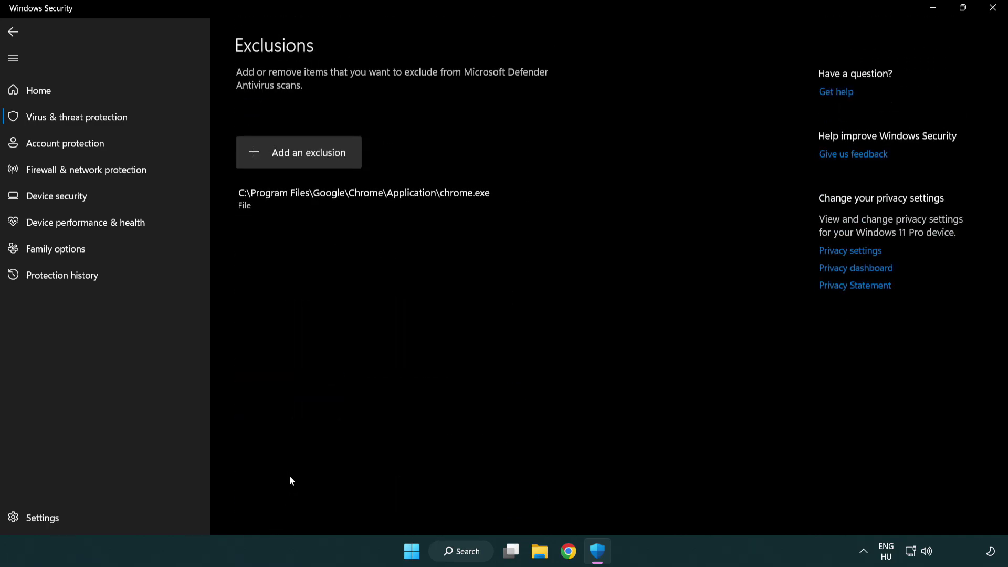
- Start adding a folder exclusion and navigate the picker up to This PC
left_click(302, 153)
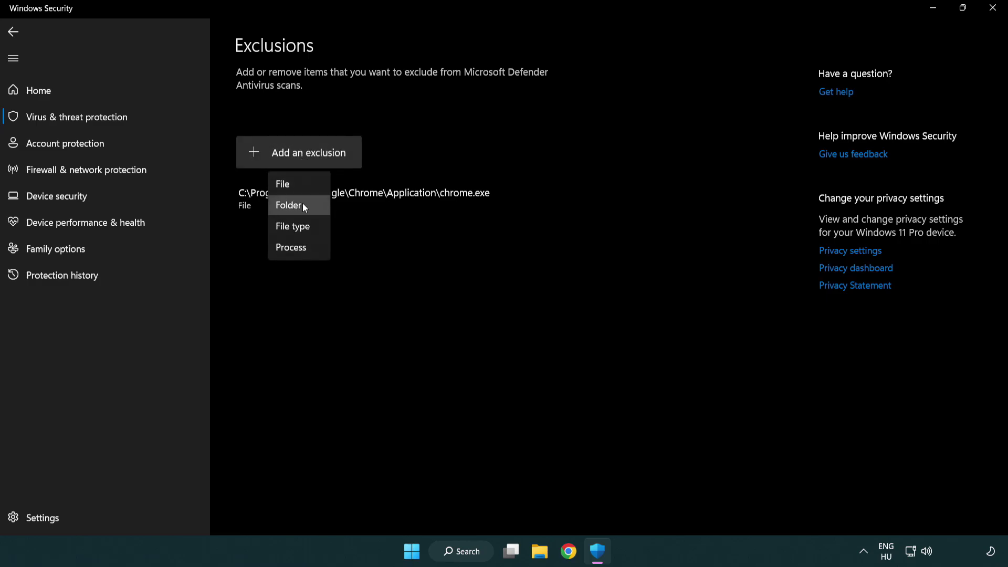
left_click(304, 187)
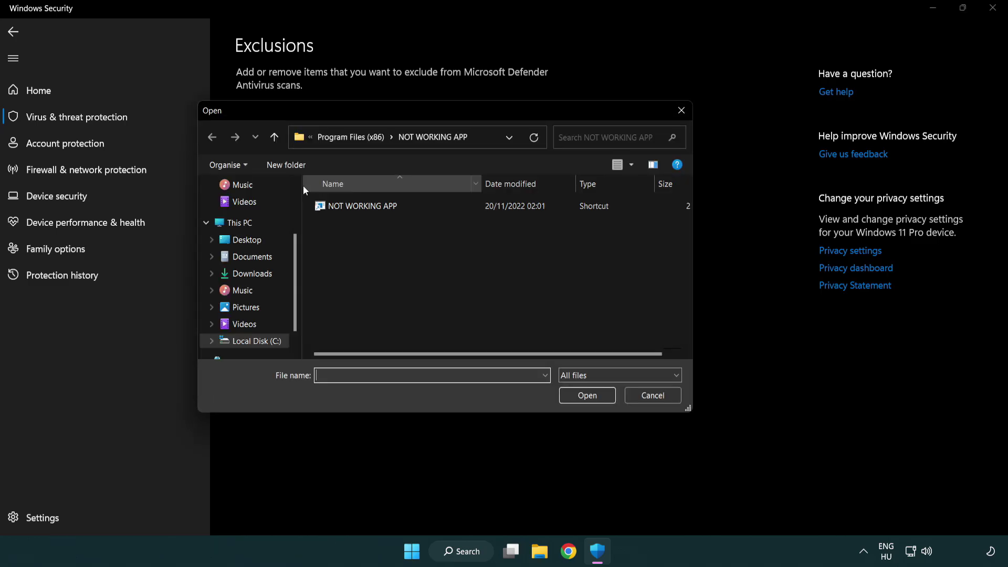
left_click(342, 140)
left_click(347, 138)
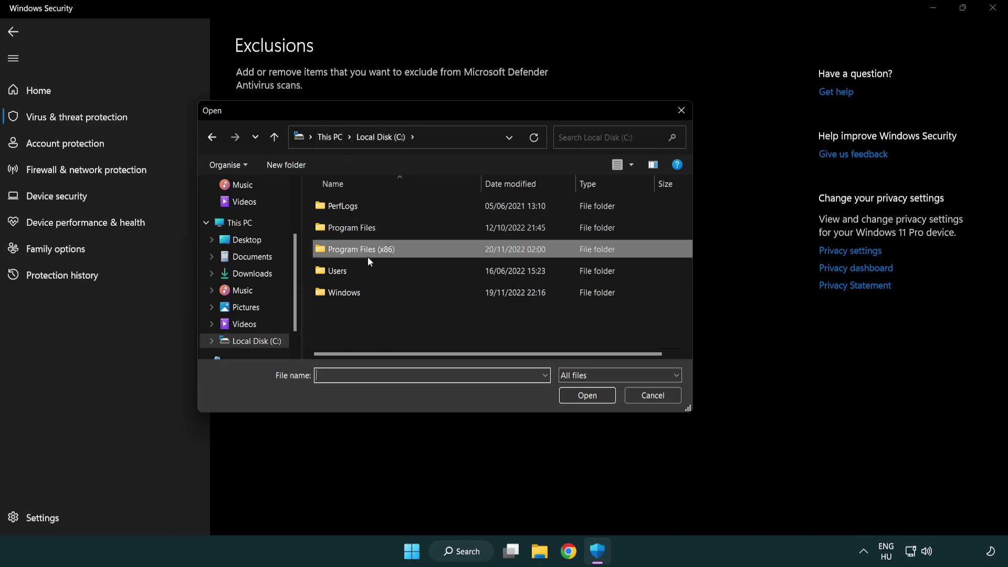
left_click(341, 140)
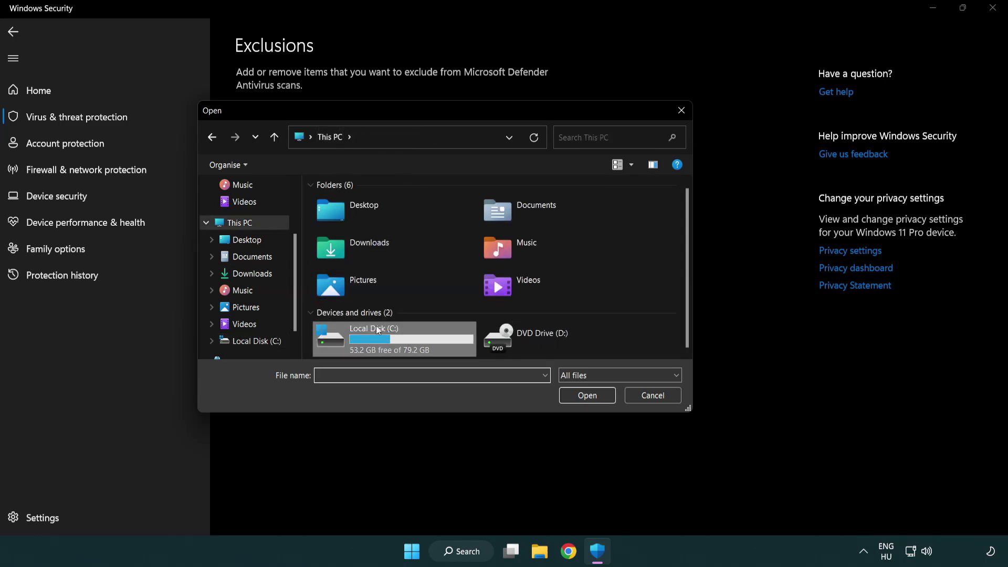
- Choose C:\Program Files (x86)\NOT WORKING APP as the exclusion, then close Windows Security
double_click(368, 349)
double_click(367, 250)
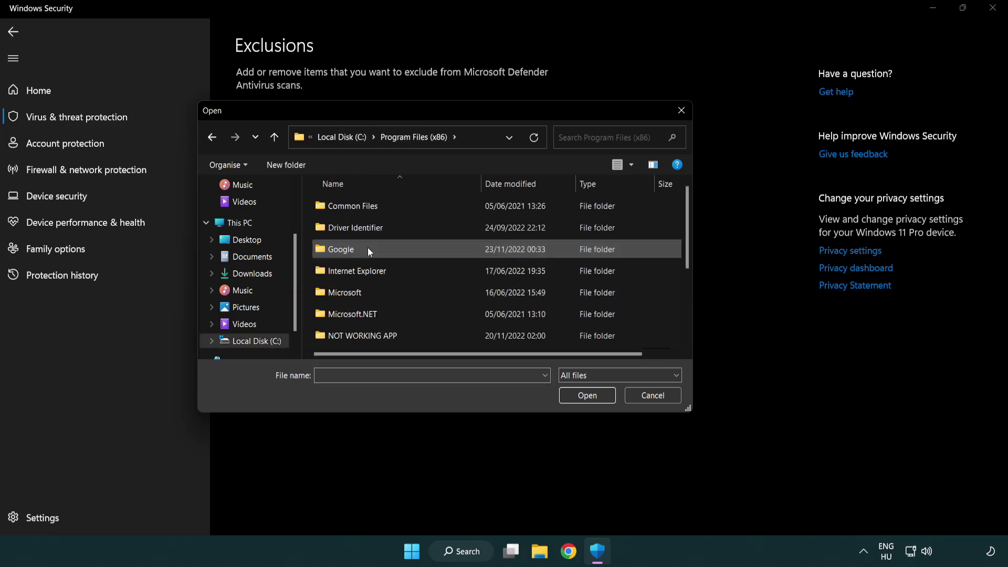
double_click(376, 338)
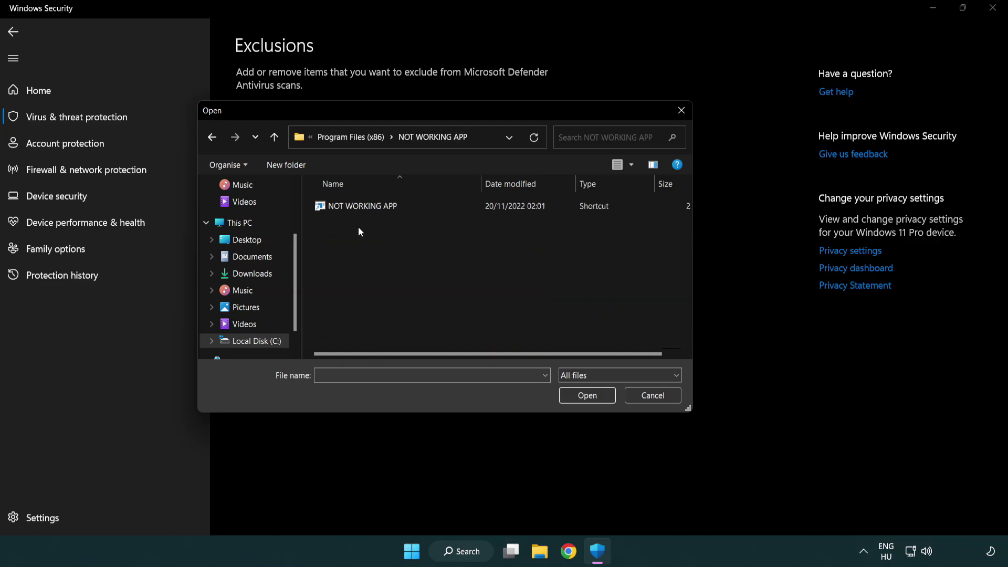
left_click(356, 206)
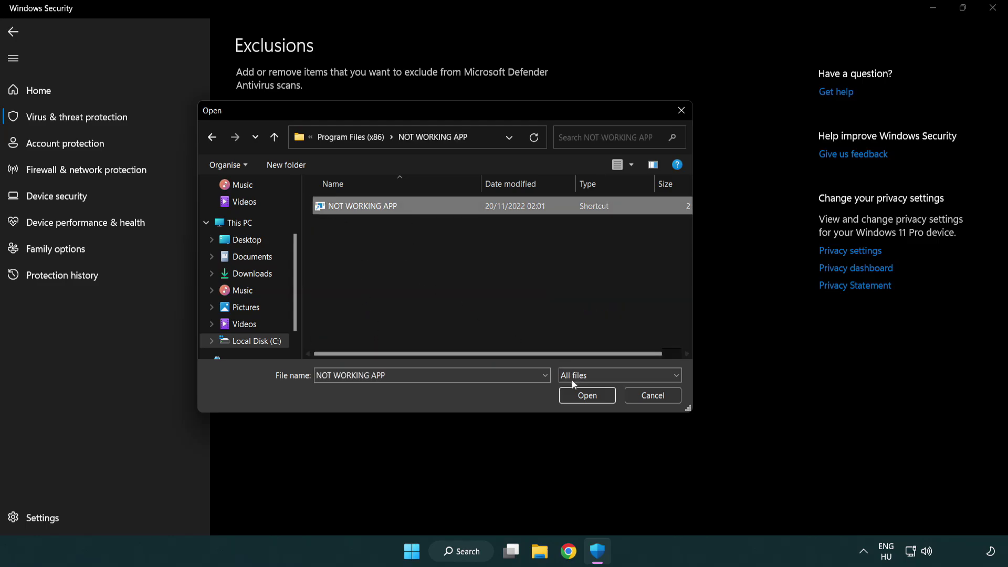
left_click(584, 395)
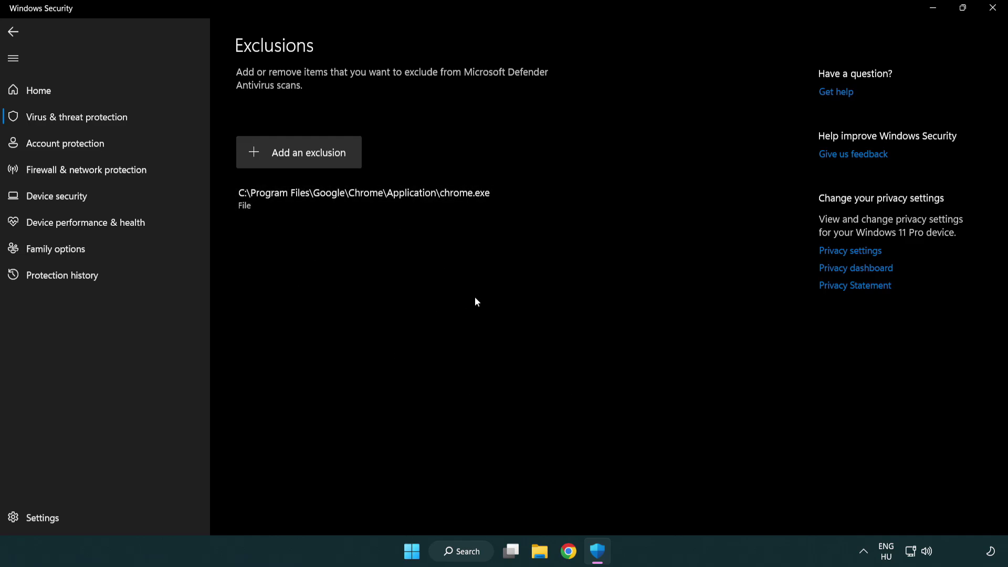
left_click(993, 8)
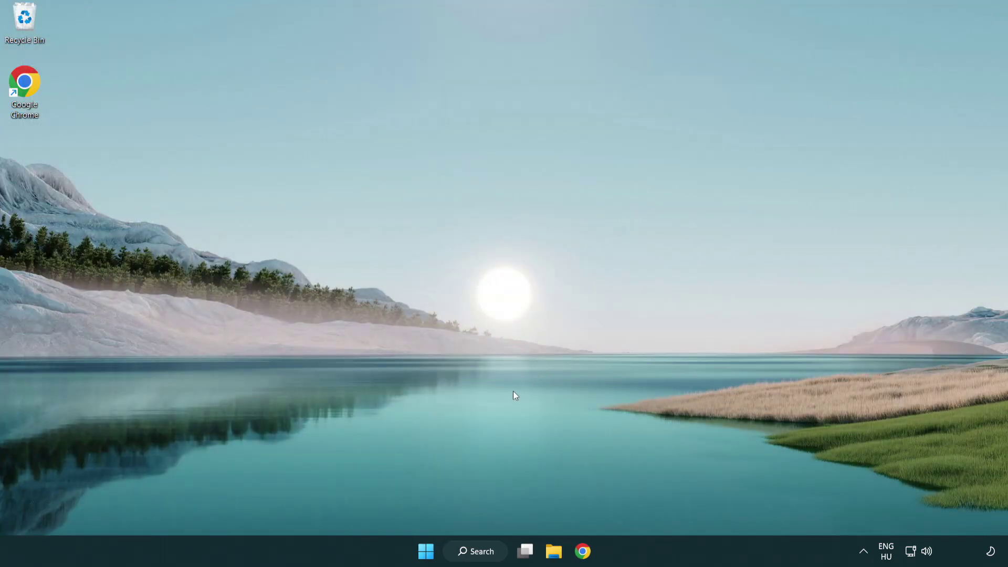
- Open the Start menu power options showing Sleep, Shut down and Restart
left_click(425, 551)
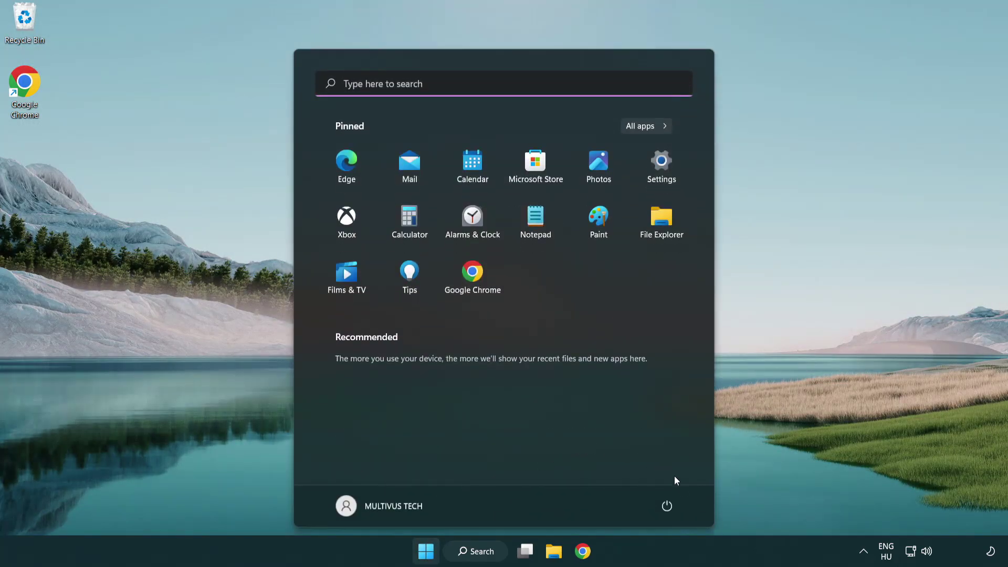
left_click(672, 502)
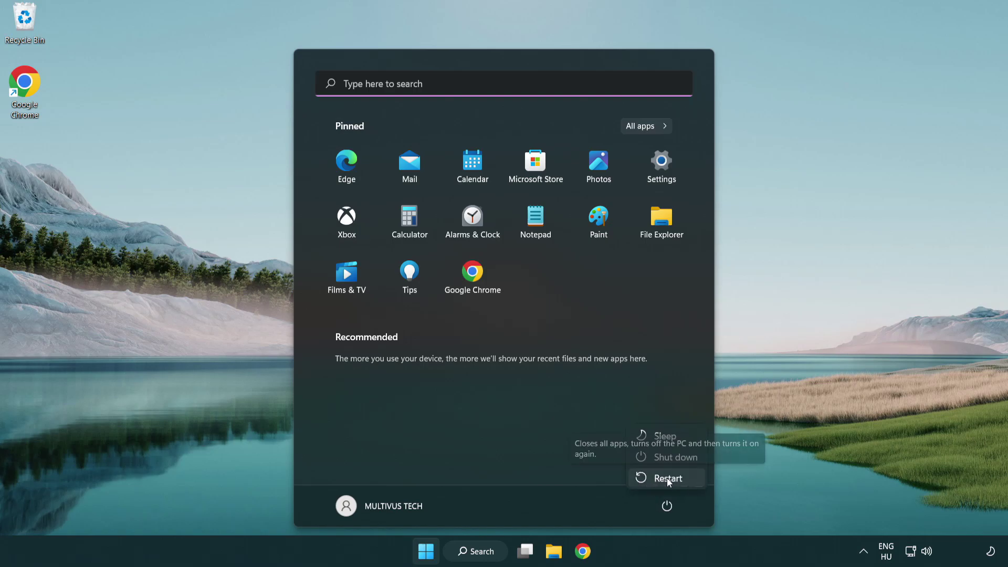